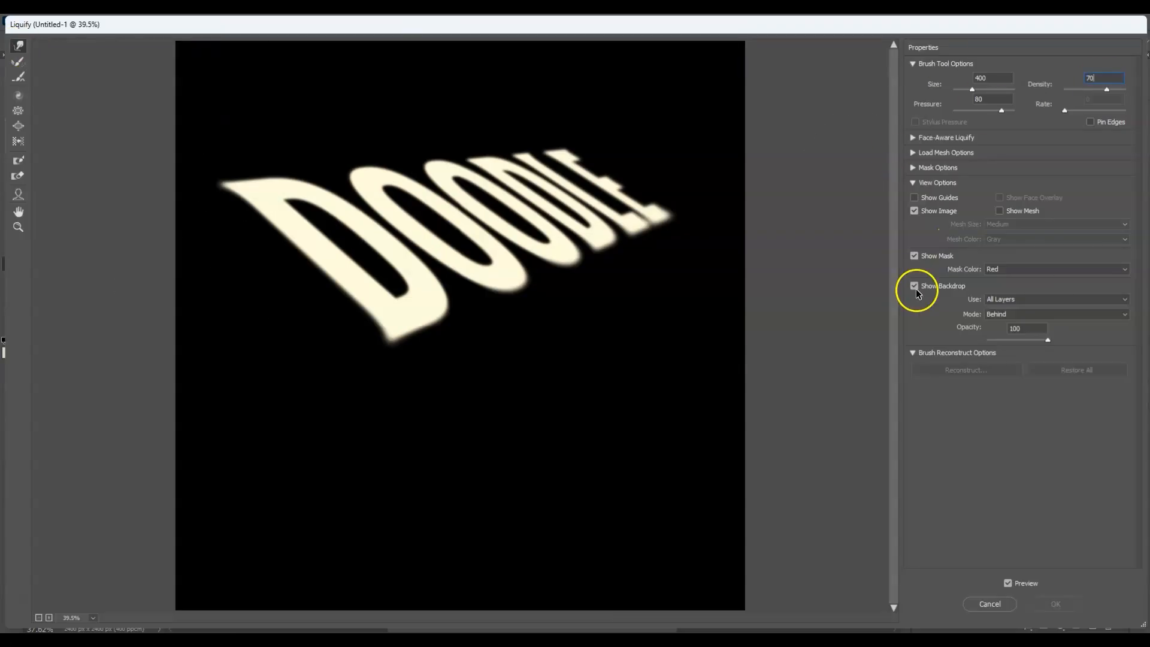
drag(392, 354, 408, 590)
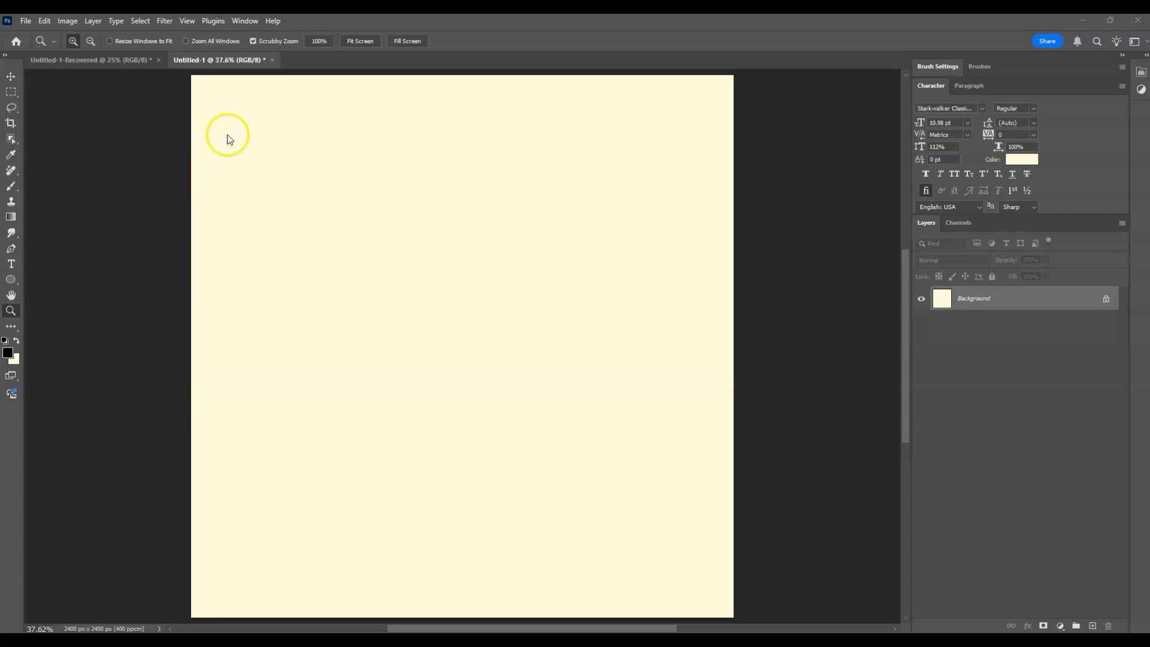
Fill the cream Background layer with black
click(5, 341)
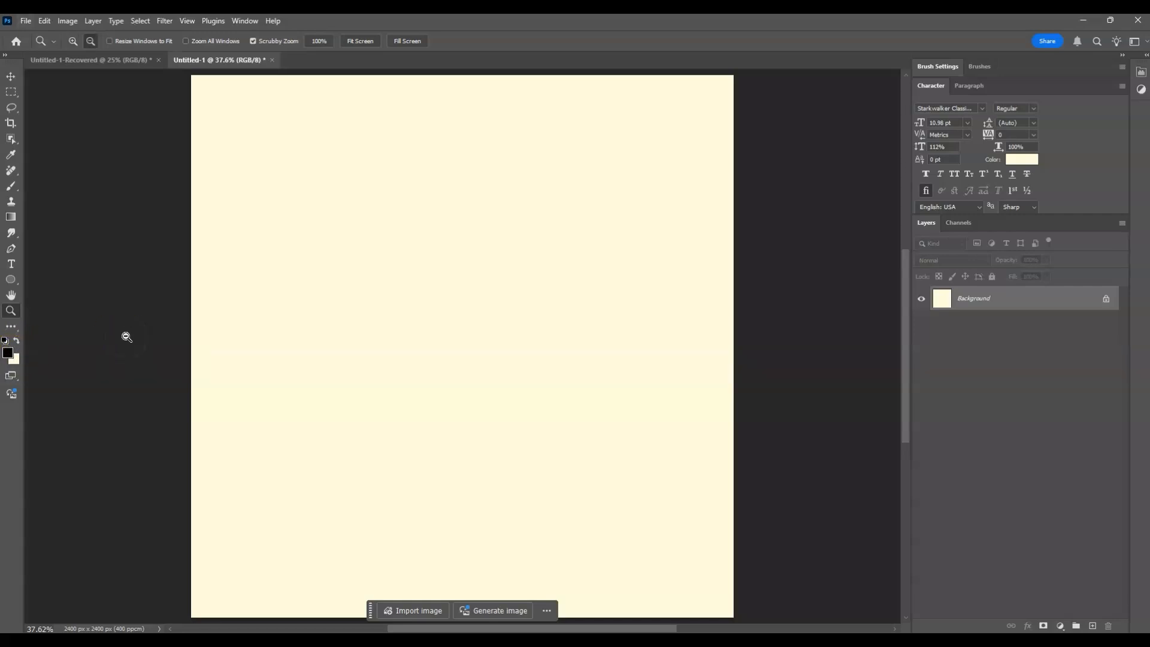
key(alt+BackSpace)
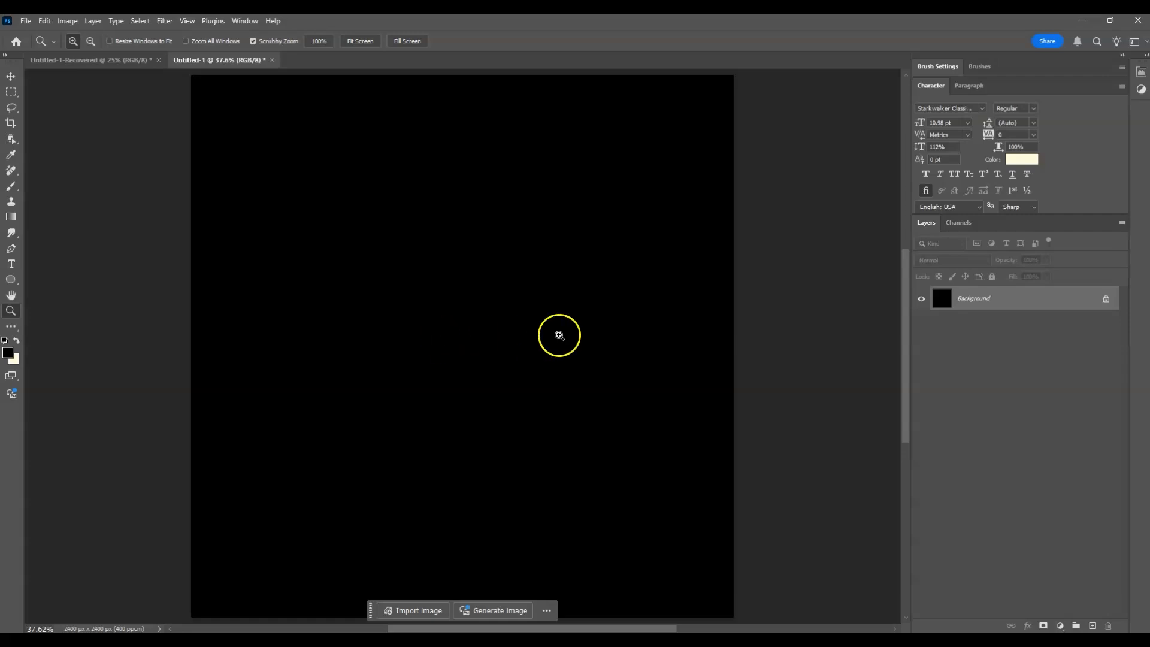
Add the word DOODLE in cream Starkwalker Classic at 10.98 pt, slightly above the middle of the black canvas
key(t)
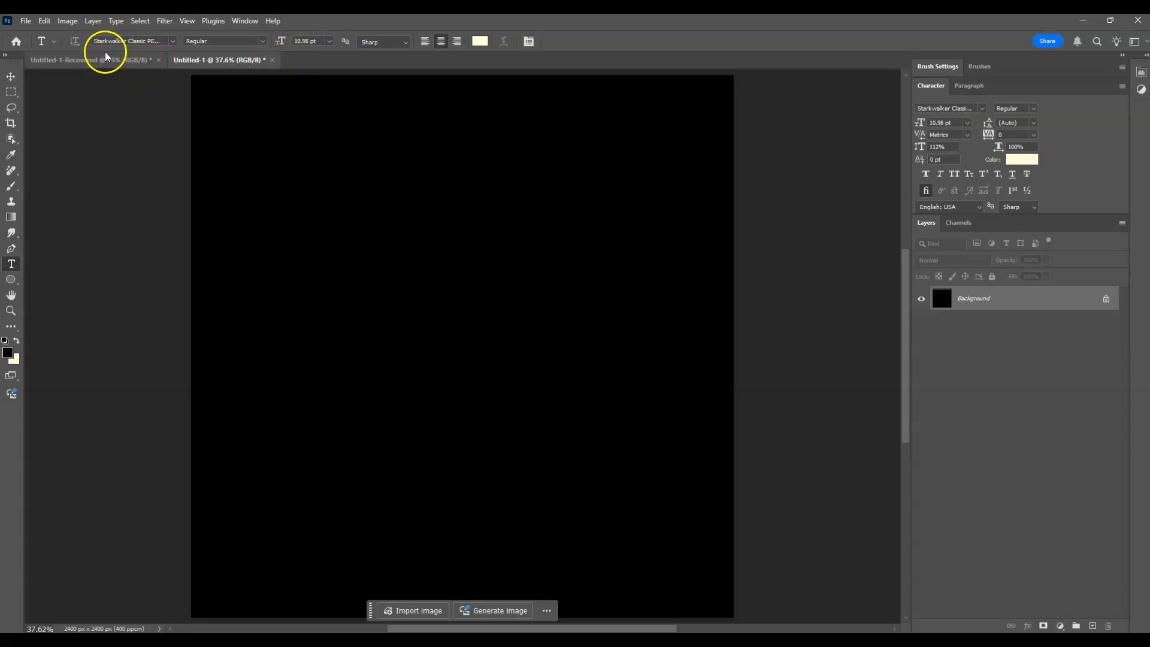
click(172, 43)
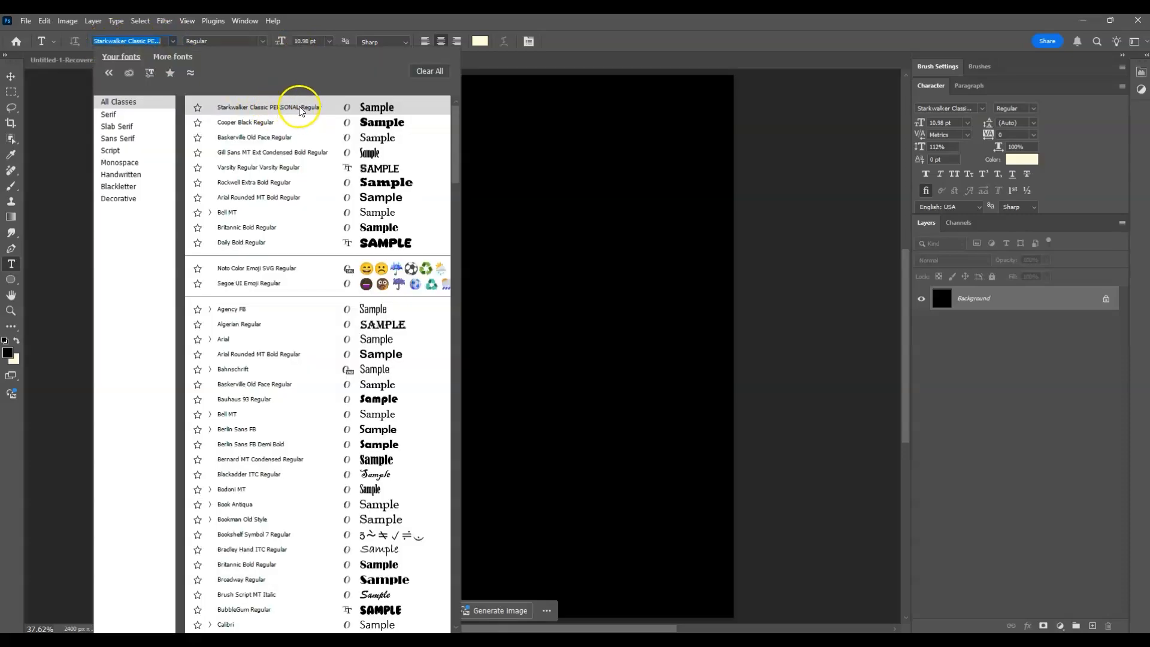
click(173, 43)
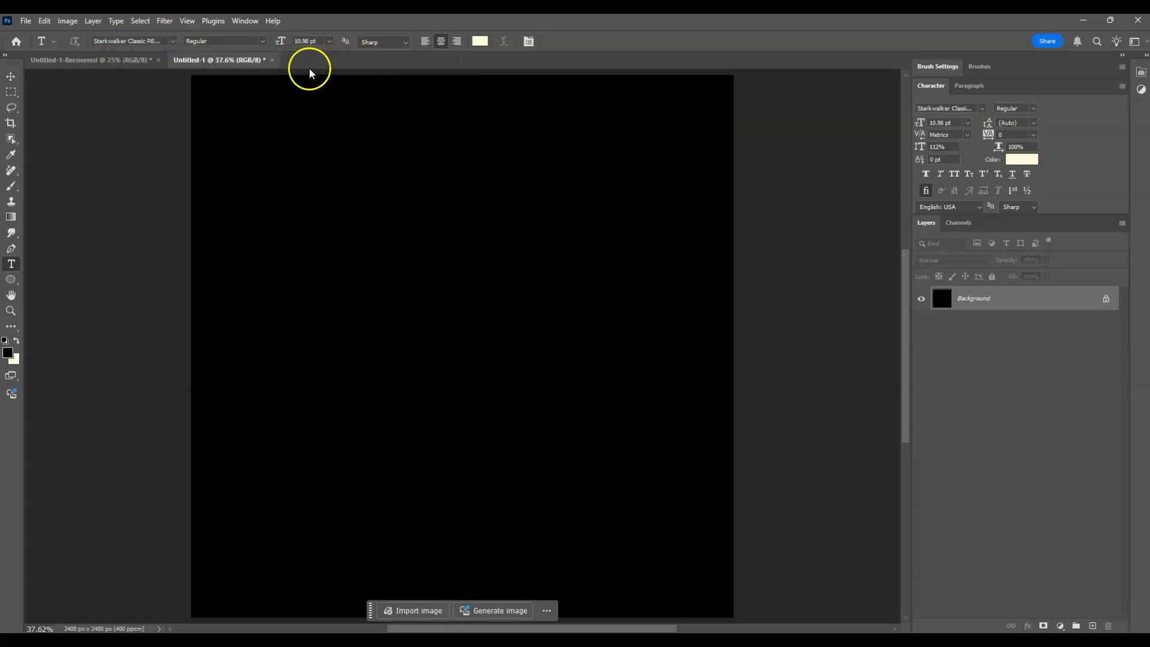
click(474, 46)
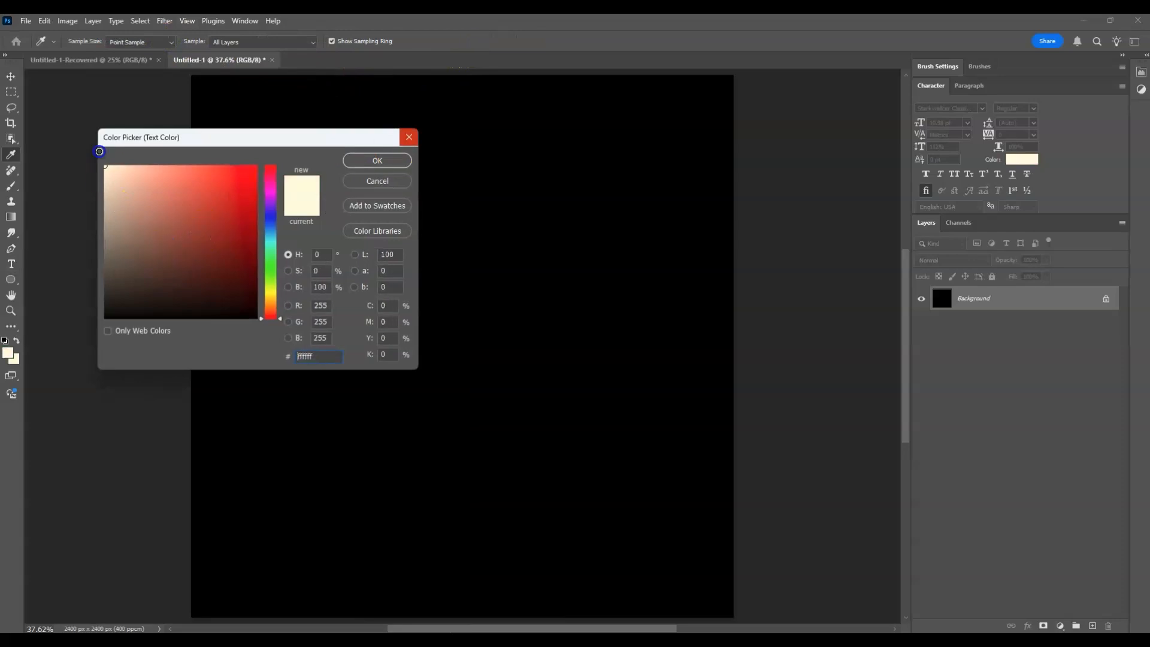
click(405, 138)
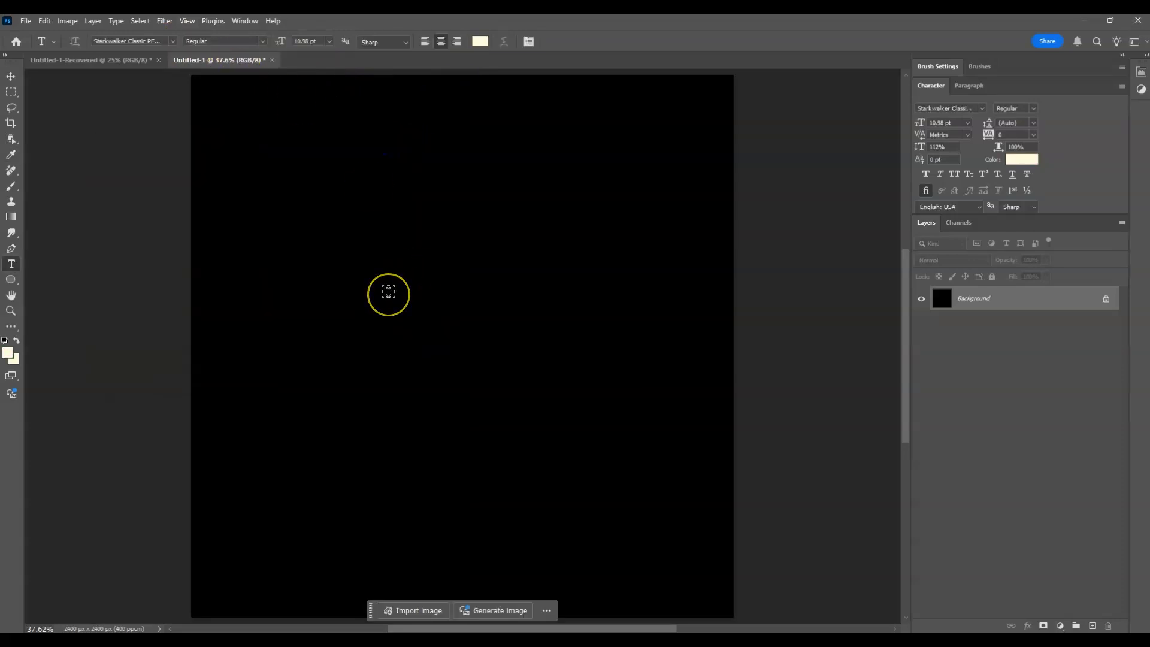
click(388, 292)
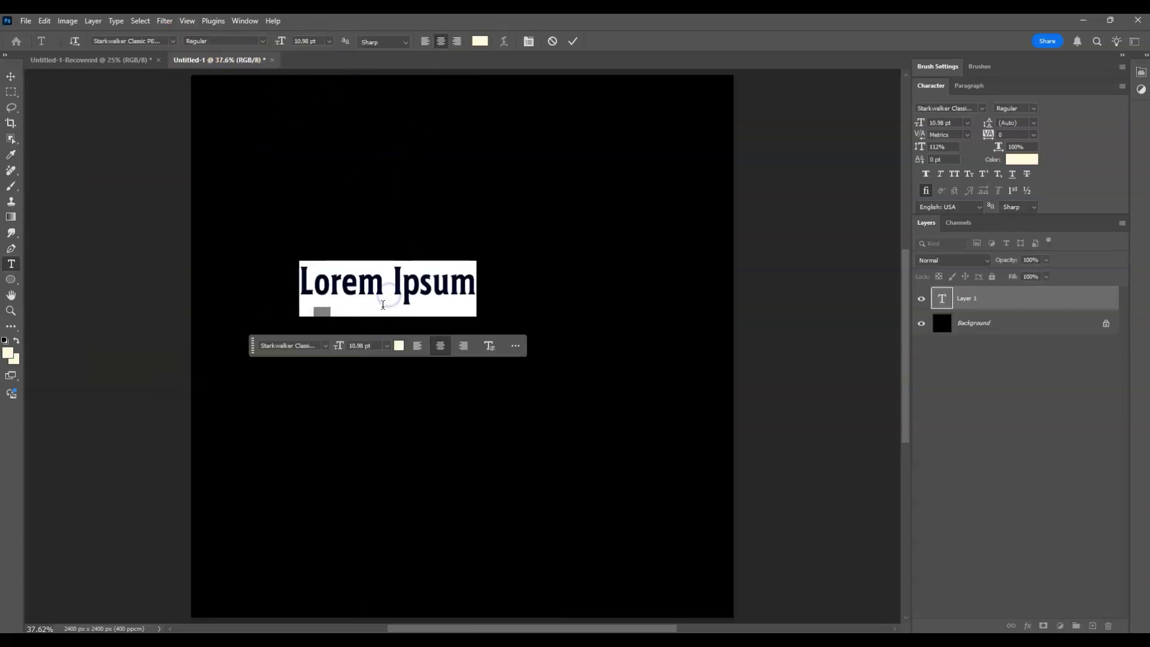
click(384, 304)
double_click(526, 286)
text(D)
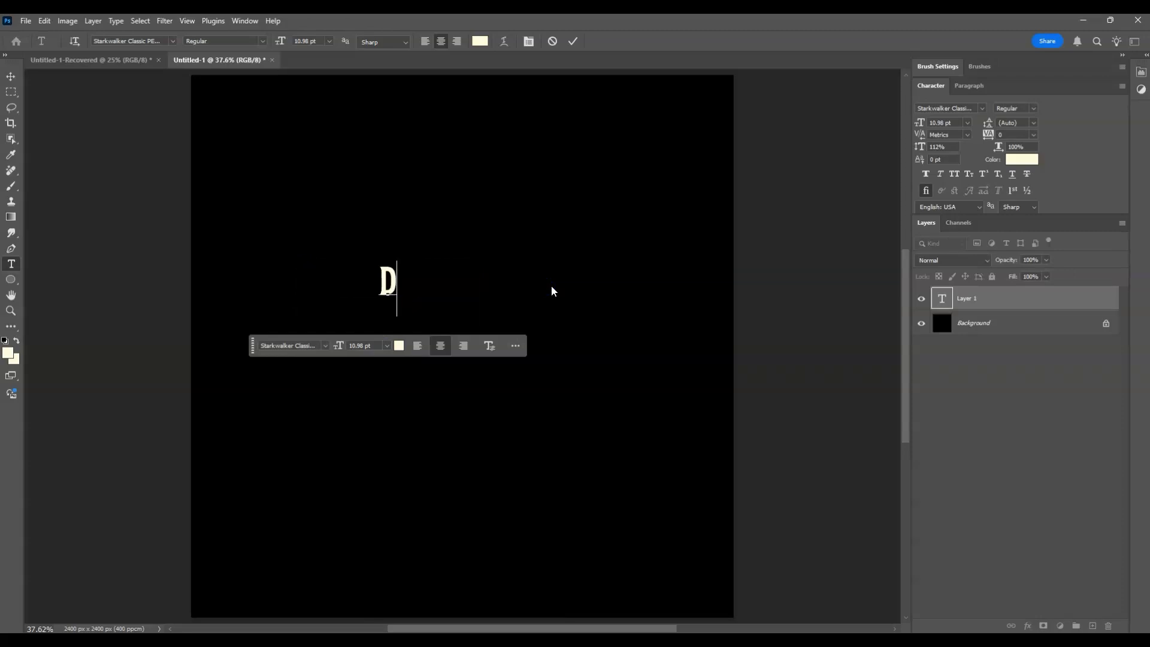
text(OODLE)
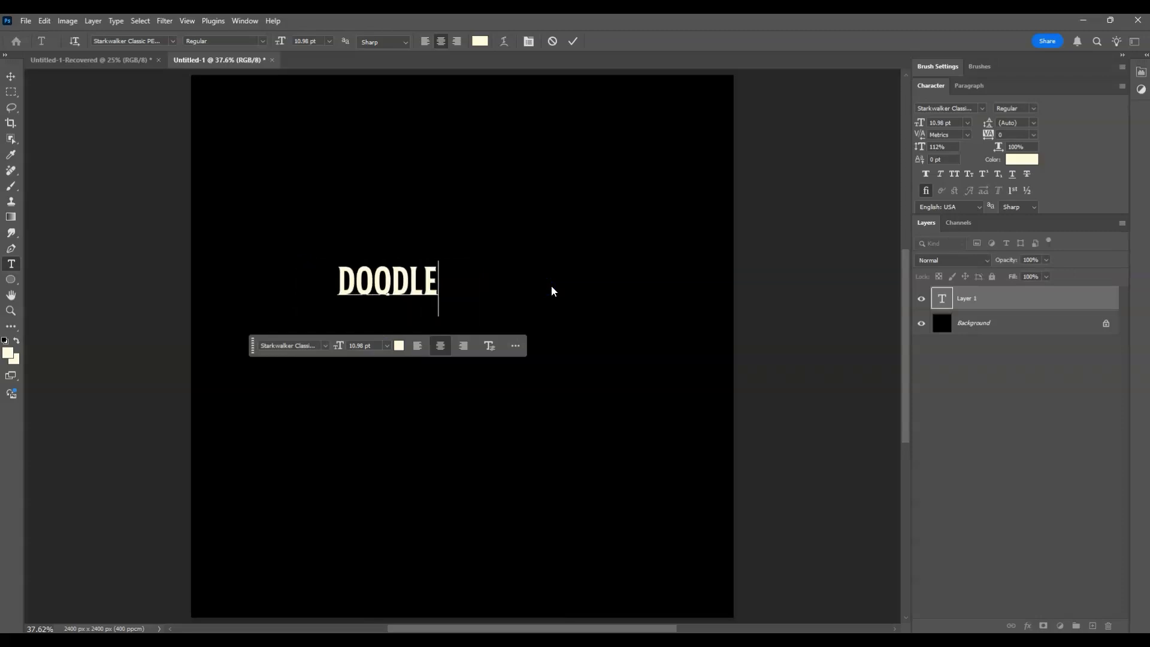
click(1026, 386)
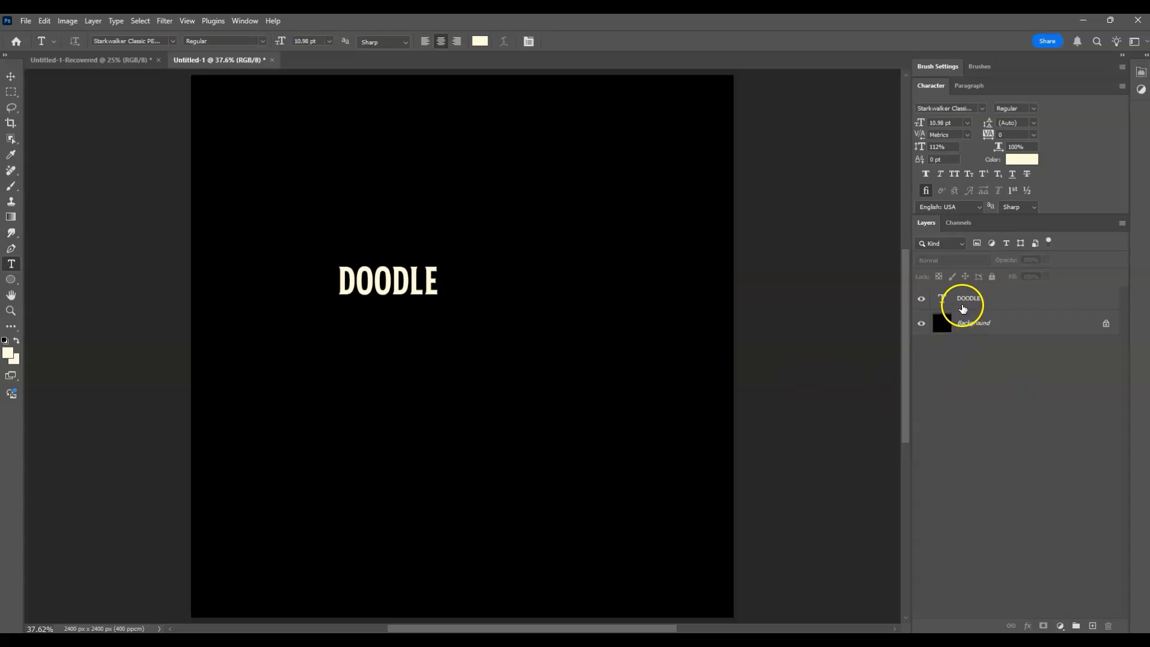
Convert the DOODLE text layer to a smart object
click(963, 305)
right_click(964, 306)
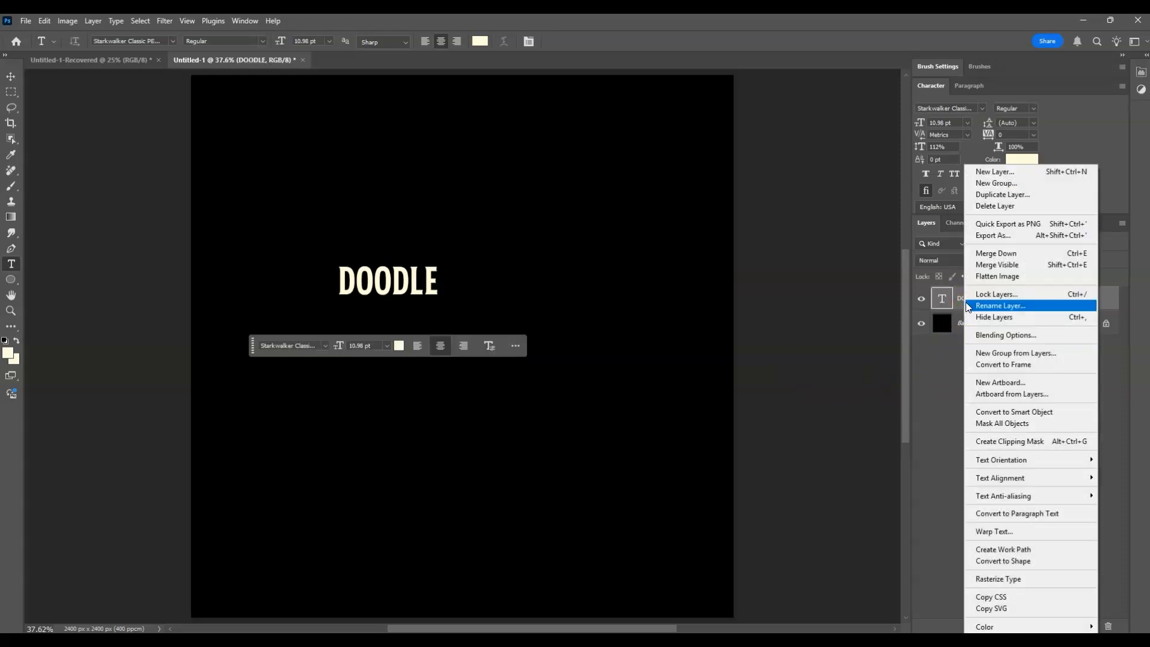
click(1005, 413)
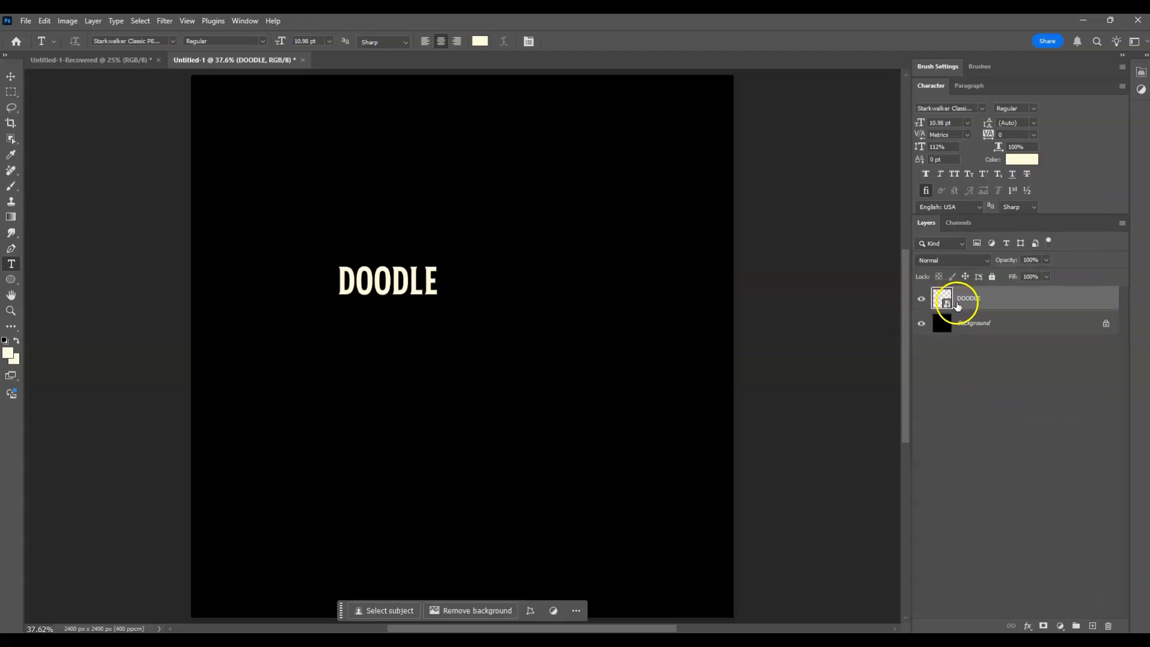
Scale DOODLE proportionally to about 427% and centre it horizontally on the canvas
key(ctrl+t)
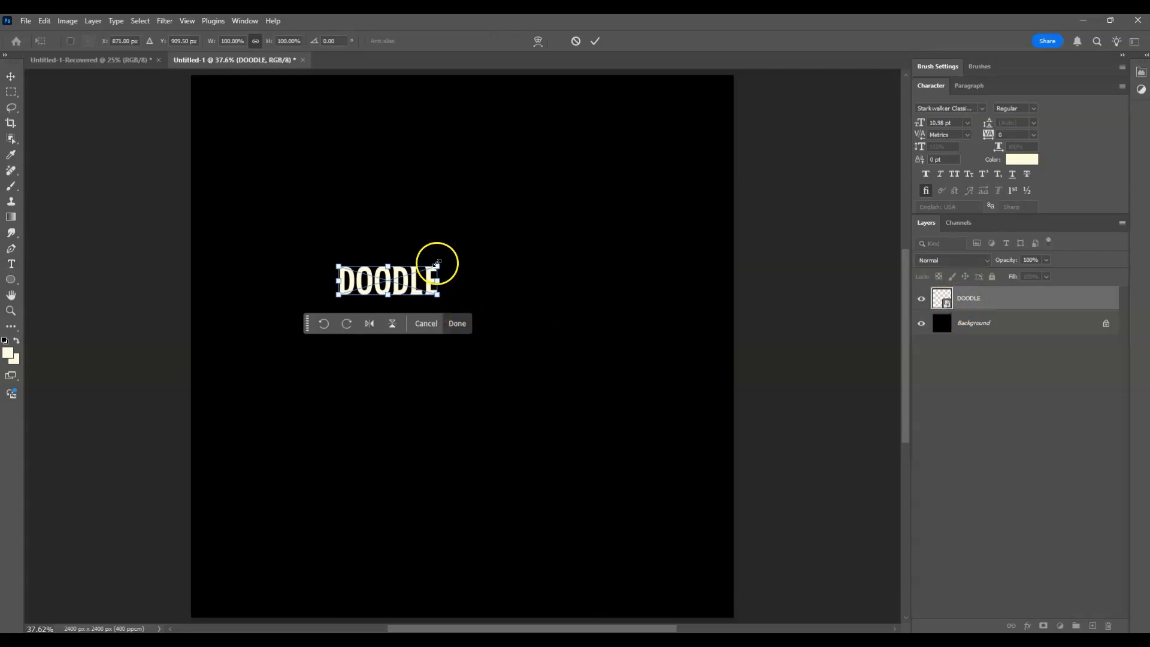
mouse_move(436, 264)
mouse_down()
mouse_move(598, 172)
mouse_move(696, 183)
mouse_up()
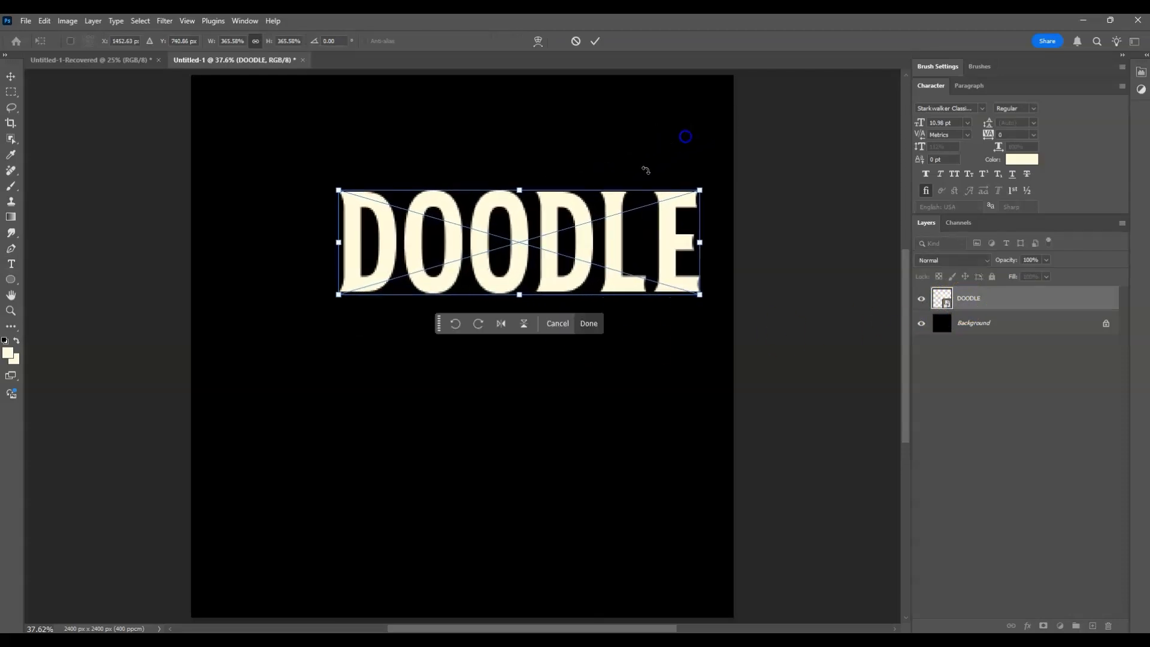
drag(374, 267, 441, 333)
mouse_move(623, 252)
mouse_down()
mouse_move(657, 226)
mouse_move(666, 259)
mouse_move(708, 205)
mouse_move(681, 226)
mouse_move(677, 256)
mouse_up()
drag(590, 307, 578, 307)
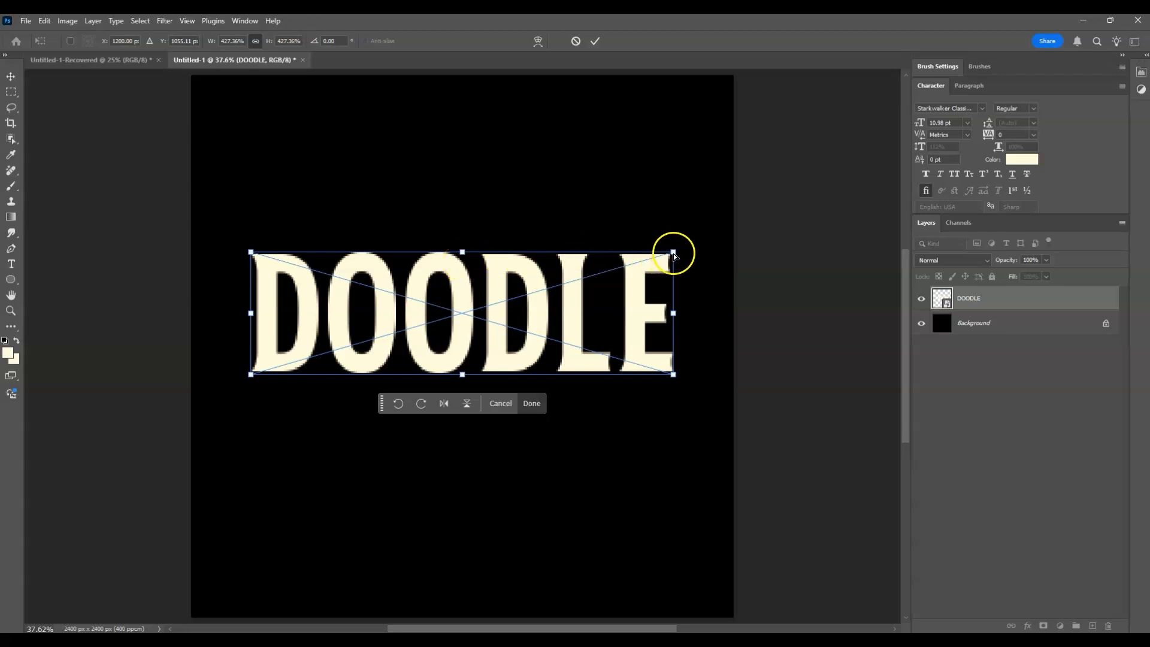
Distort DOODLE by its corners into a slanted perspective, with a large D and letters shrinking toward the upper-right E
drag(674, 253, 555, 223)
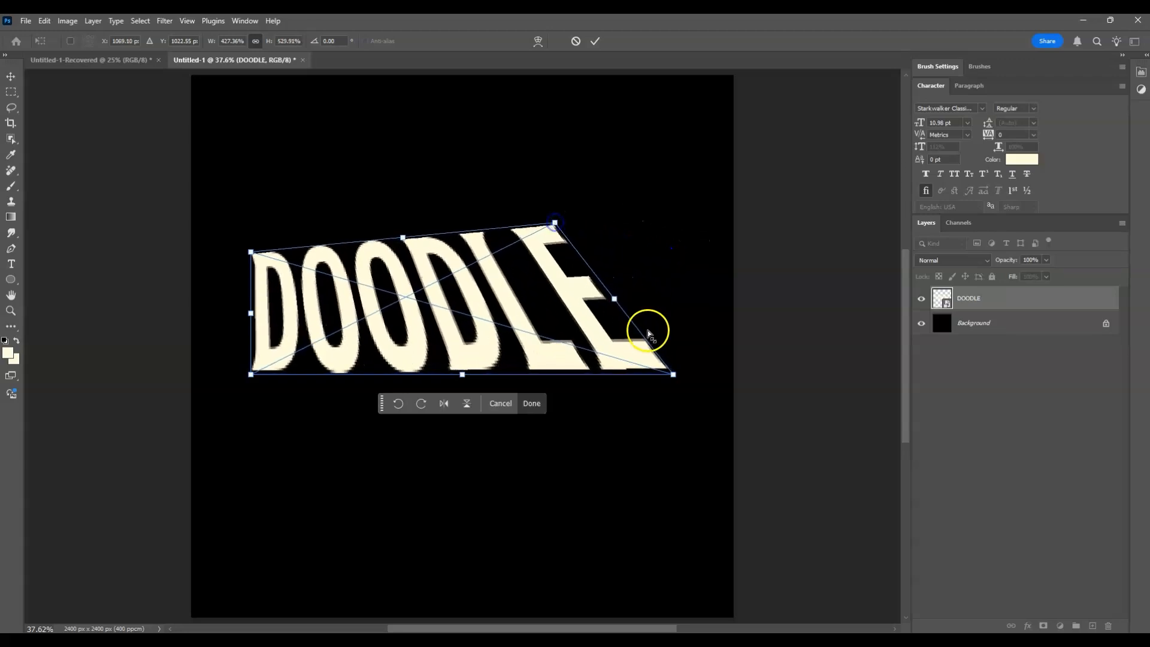
drag(673, 374, 653, 288)
mouse_move(250, 375)
mouse_down()
mouse_move(355, 412)
mouse_move(354, 422)
mouse_up()
drag(256, 252, 248, 240)
drag(455, 299, 464, 259)
drag(564, 181, 564, 180)
drag(662, 245, 666, 243)
drag(361, 376, 398, 365)
drag(253, 197, 230, 209)
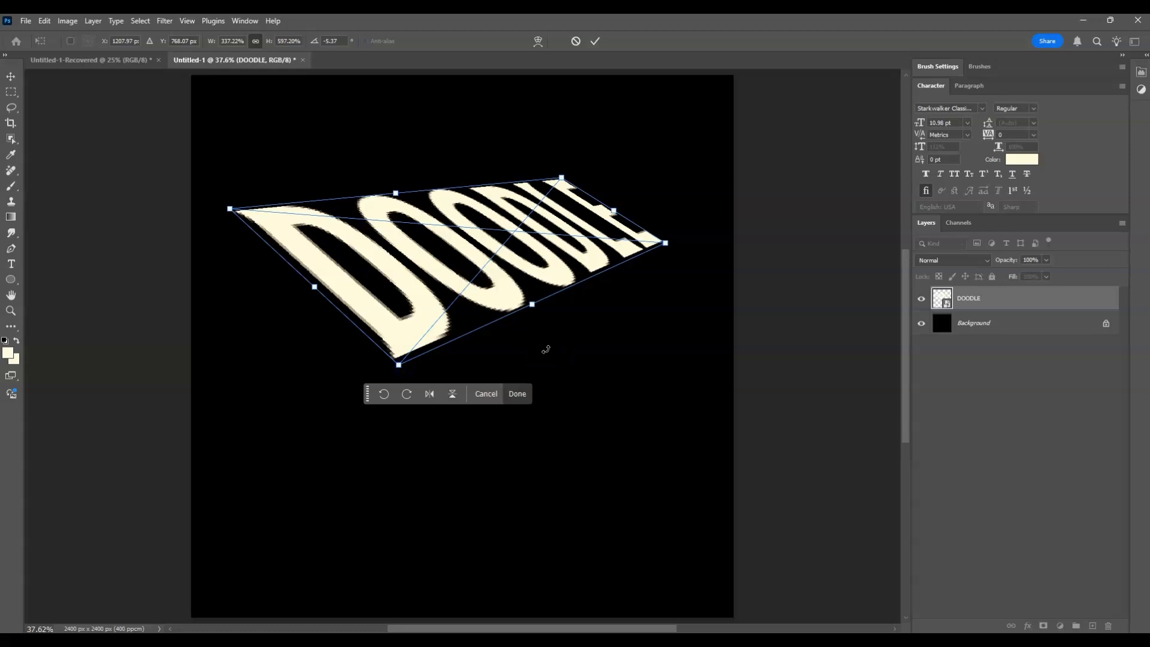
key(Return)
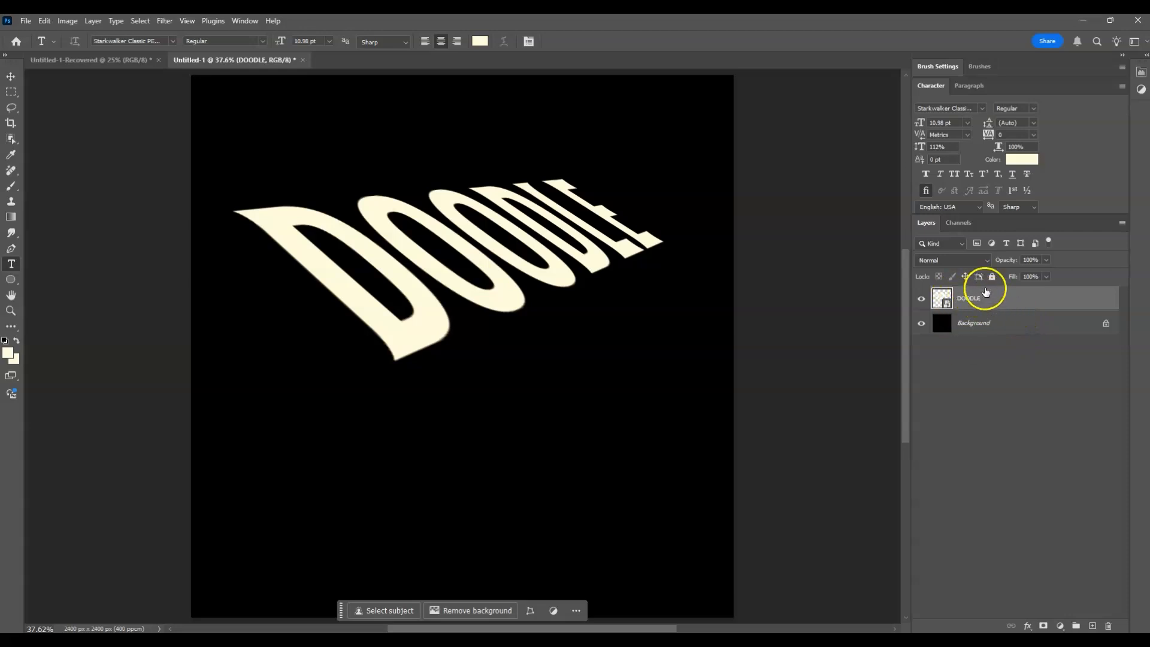
Start a Tilt-Shift blur on DOODLE, aligning its focus band with the slanted word and its lower fade boundary just below the letters
click(165, 23)
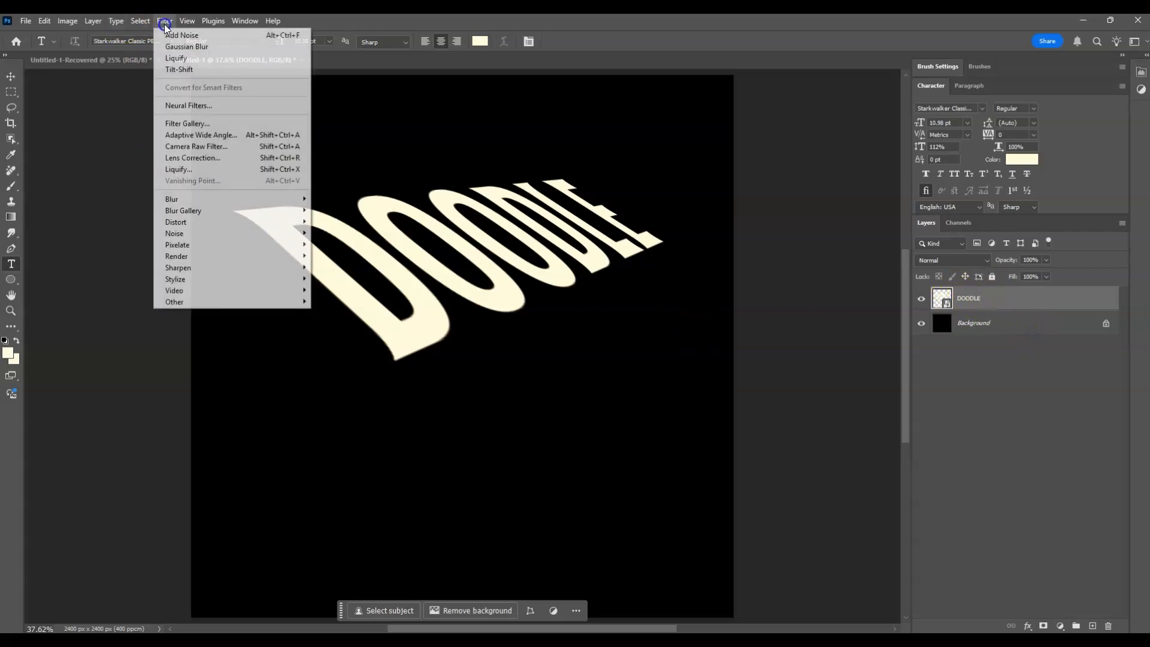
mouse_move(263, 210)
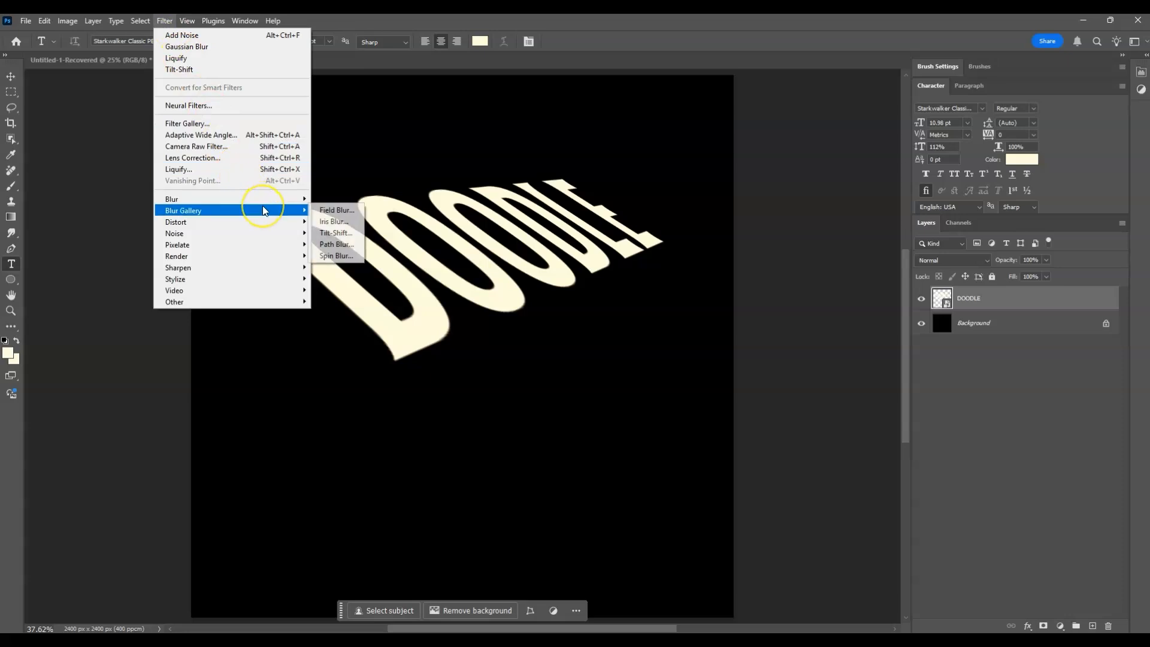
click(335, 236)
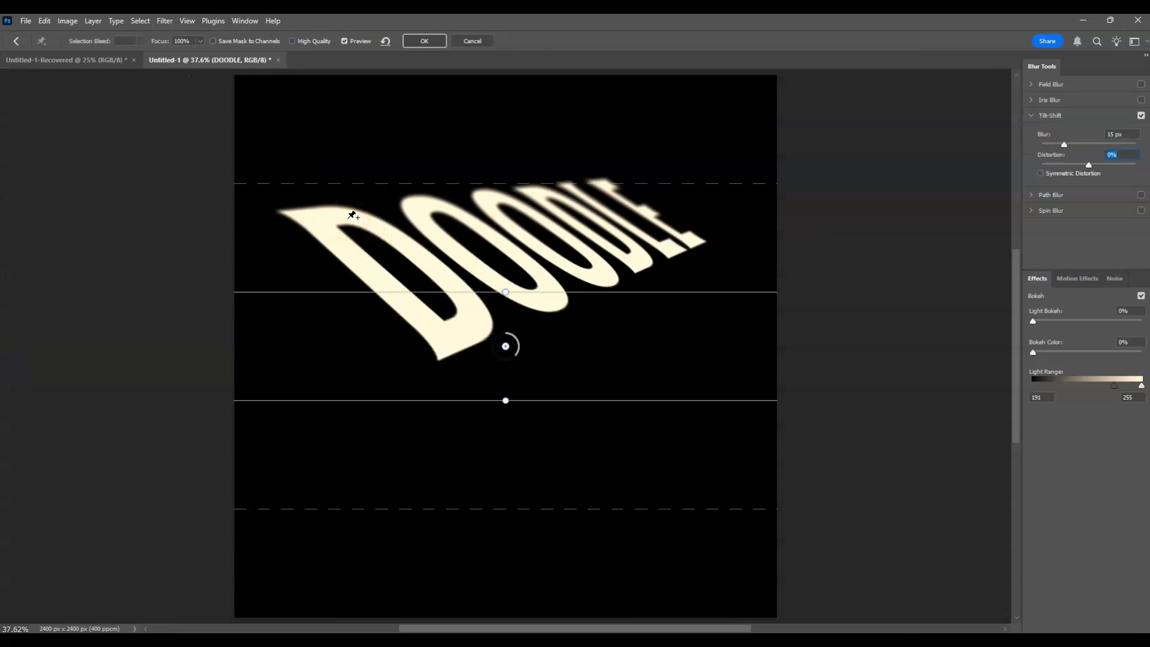
click(508, 346)
drag(507, 291, 472, 284)
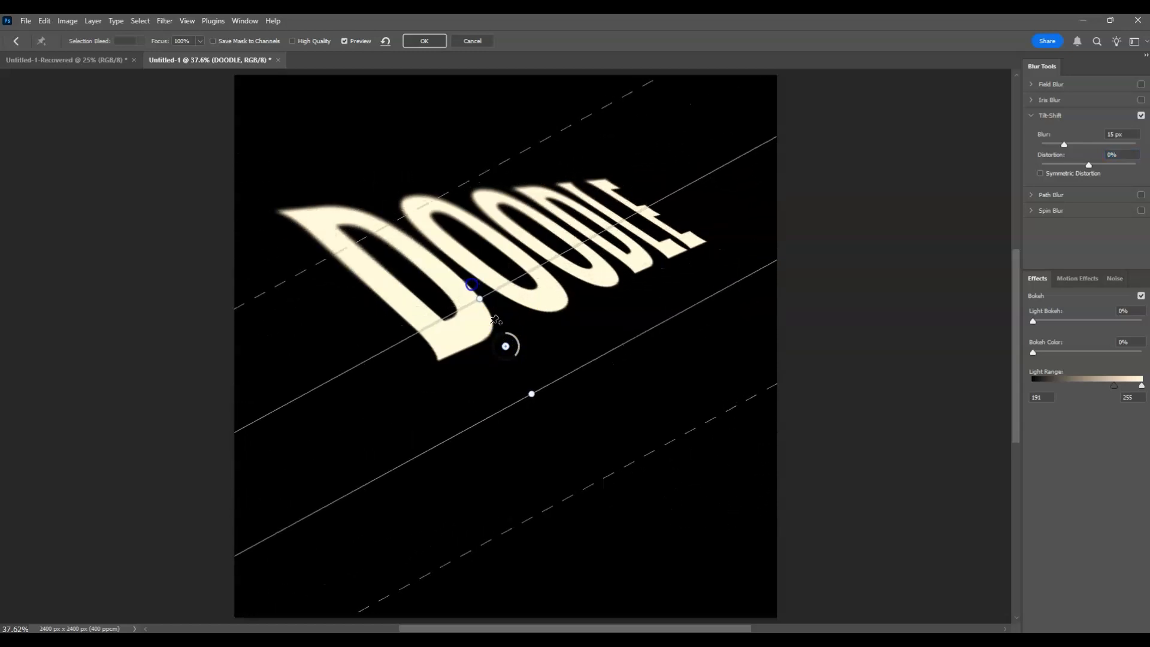
drag(533, 329, 490, 261)
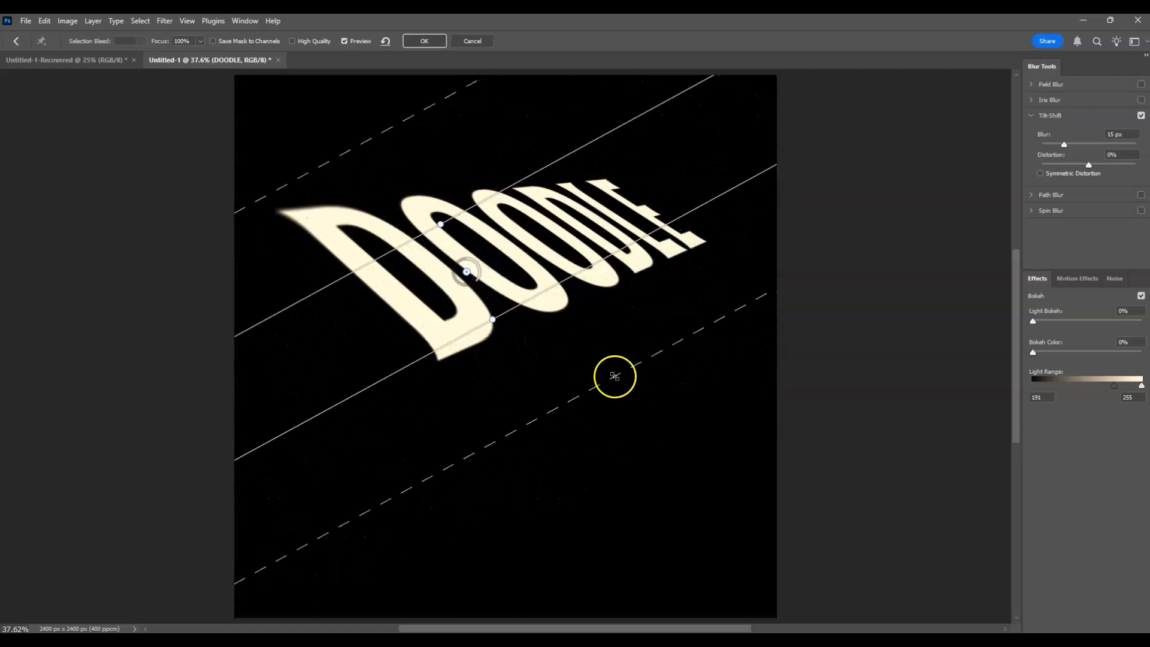
drag(636, 367, 595, 298)
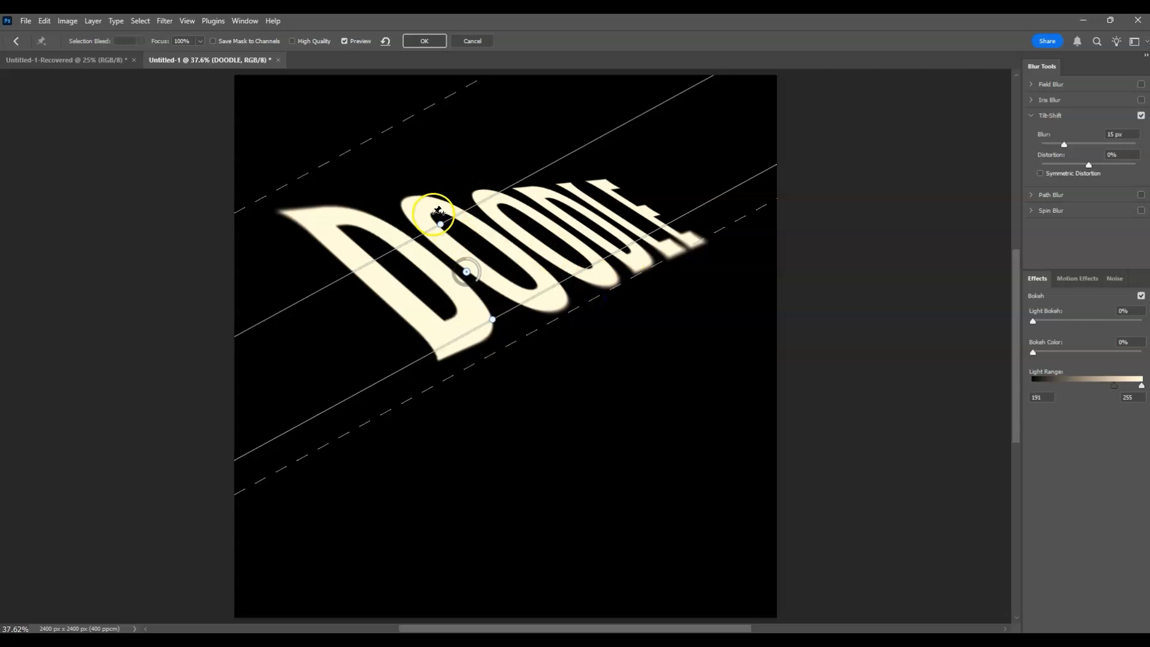
Fine-tune the Tilt-Shift band's angle and boundaries around the word, set the blur to 20 px, and apply the filter
mouse_move(444, 218)
mouse_down()
mouse_move(451, 211)
mouse_move(433, 208)
mouse_up()
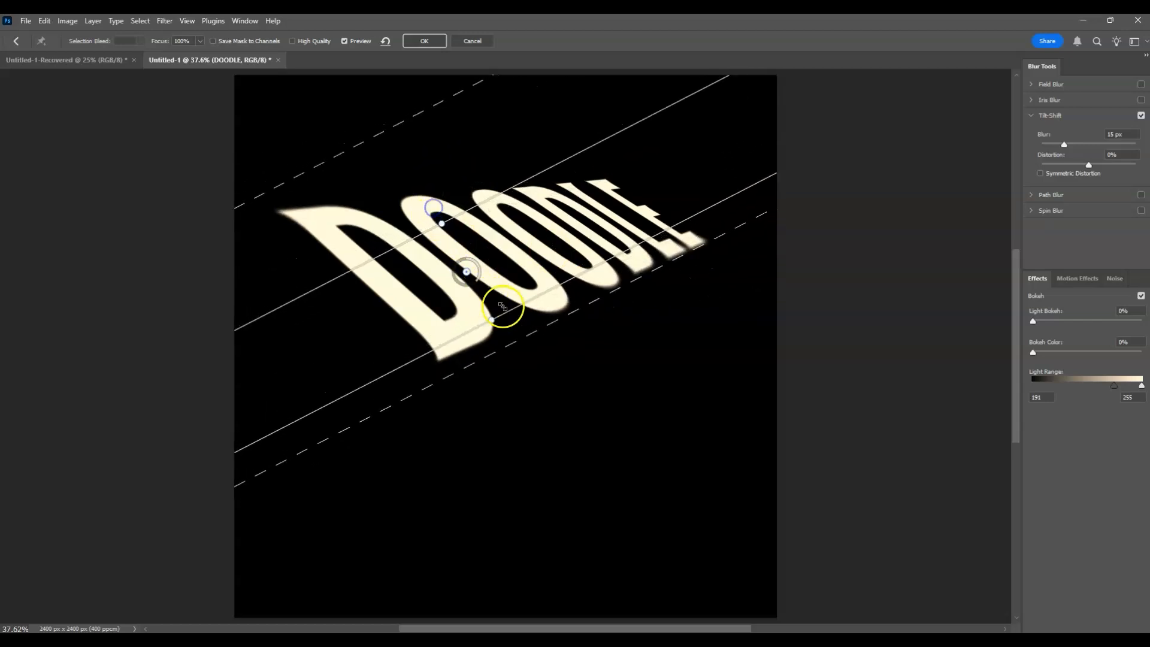
drag(521, 305, 521, 299)
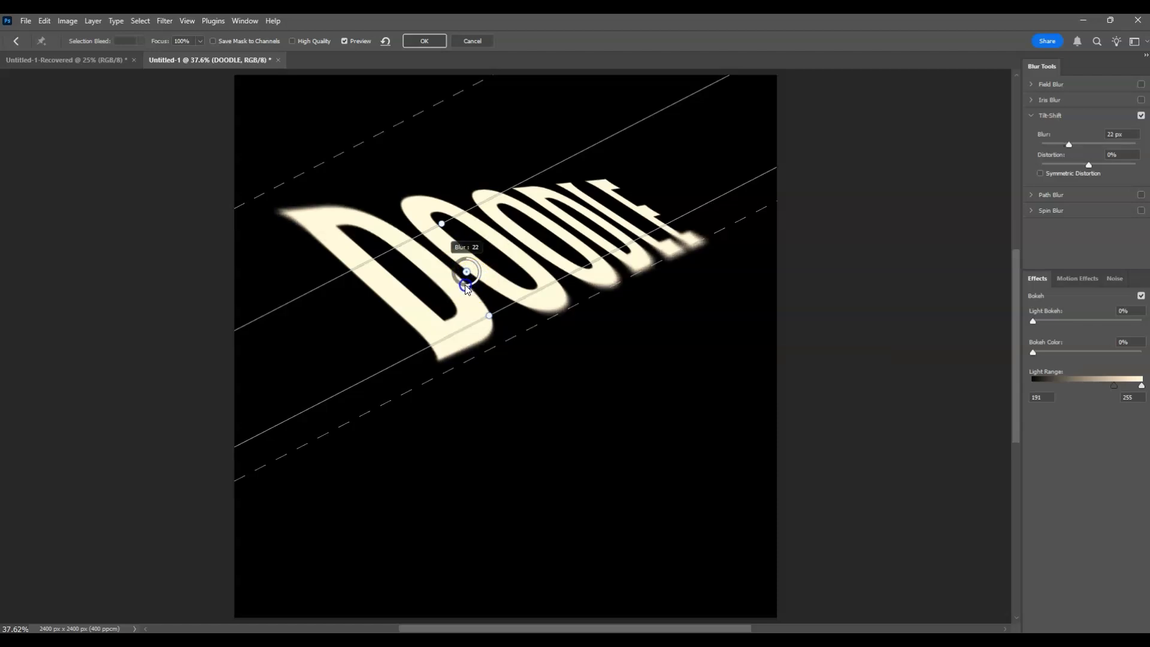
drag(468, 288, 465, 287)
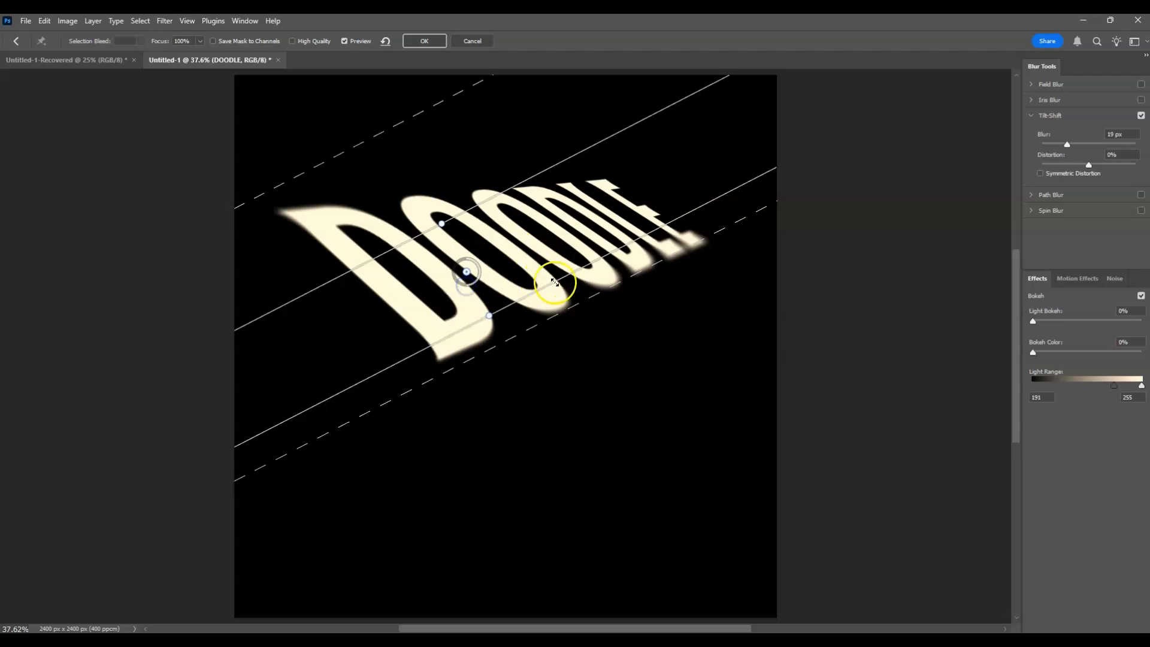
drag(688, 253, 689, 262)
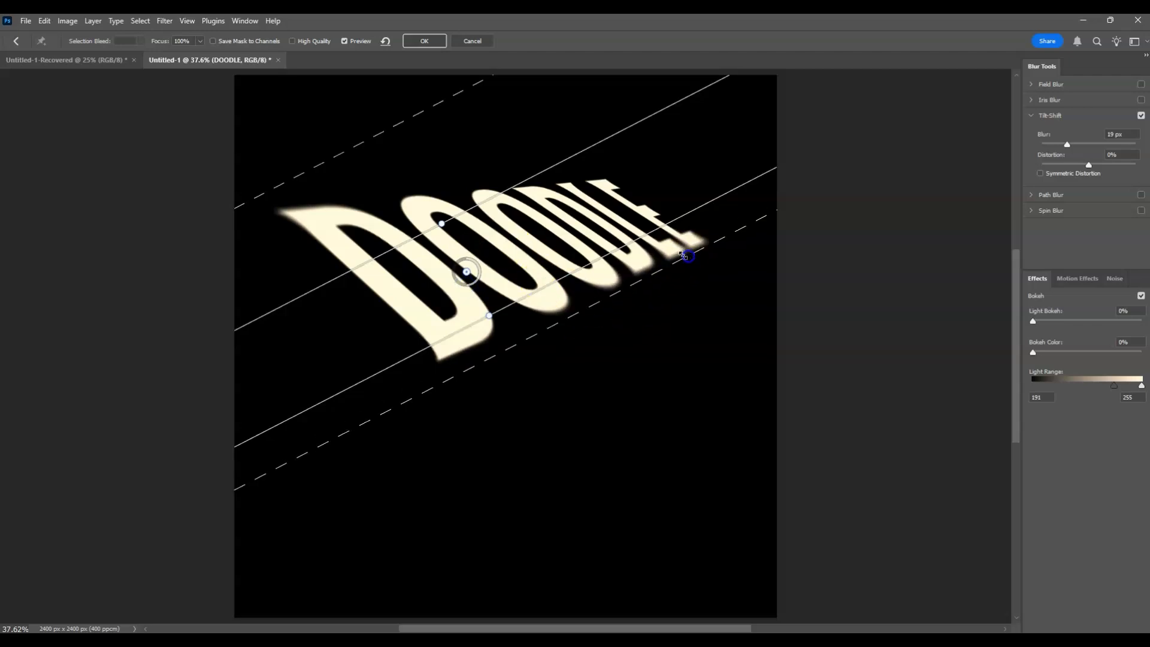
drag(438, 218, 442, 223)
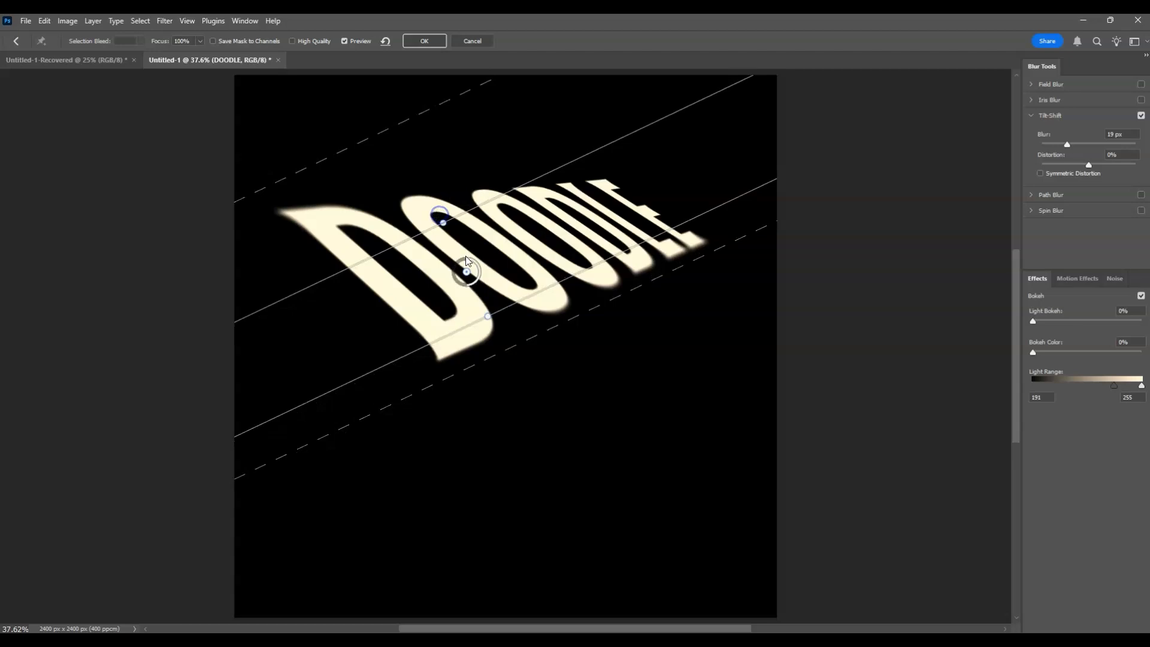
drag(466, 267, 462, 262)
drag(468, 283, 503, 283)
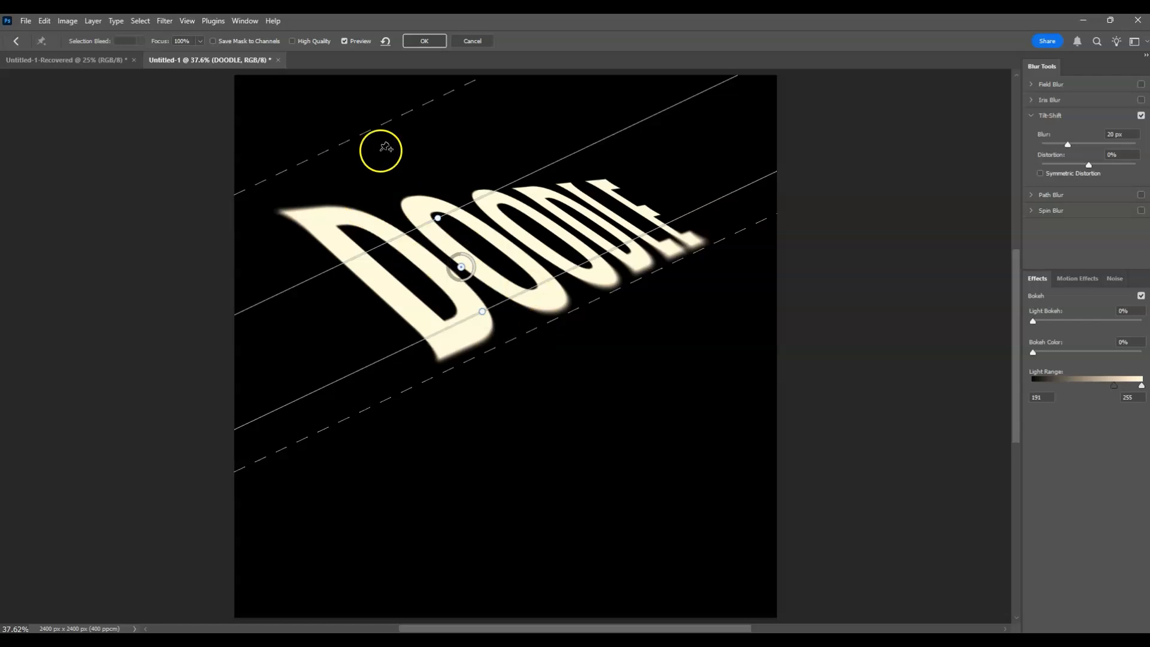
mouse_move(340, 90)
mouse_down()
mouse_move(385, 141)
mouse_move(353, 107)
mouse_up()
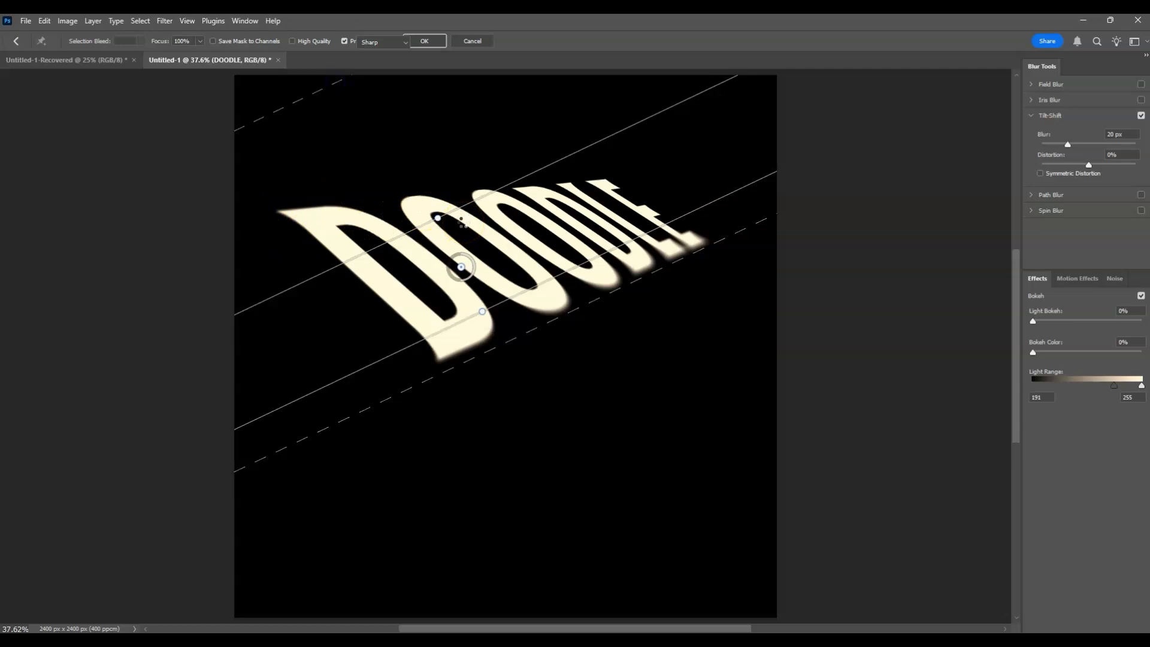
key(Return)
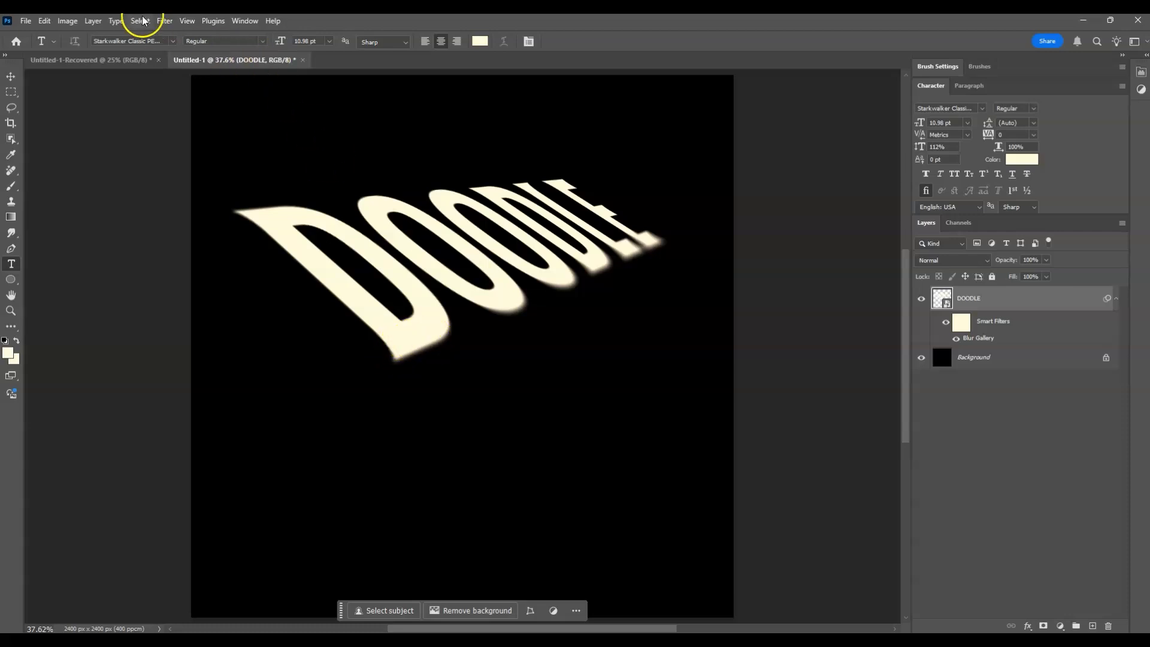
Start a second Tilt-Shift blur on DOODLE and rotate its focus band to slope down to the right across the word
click(162, 23)
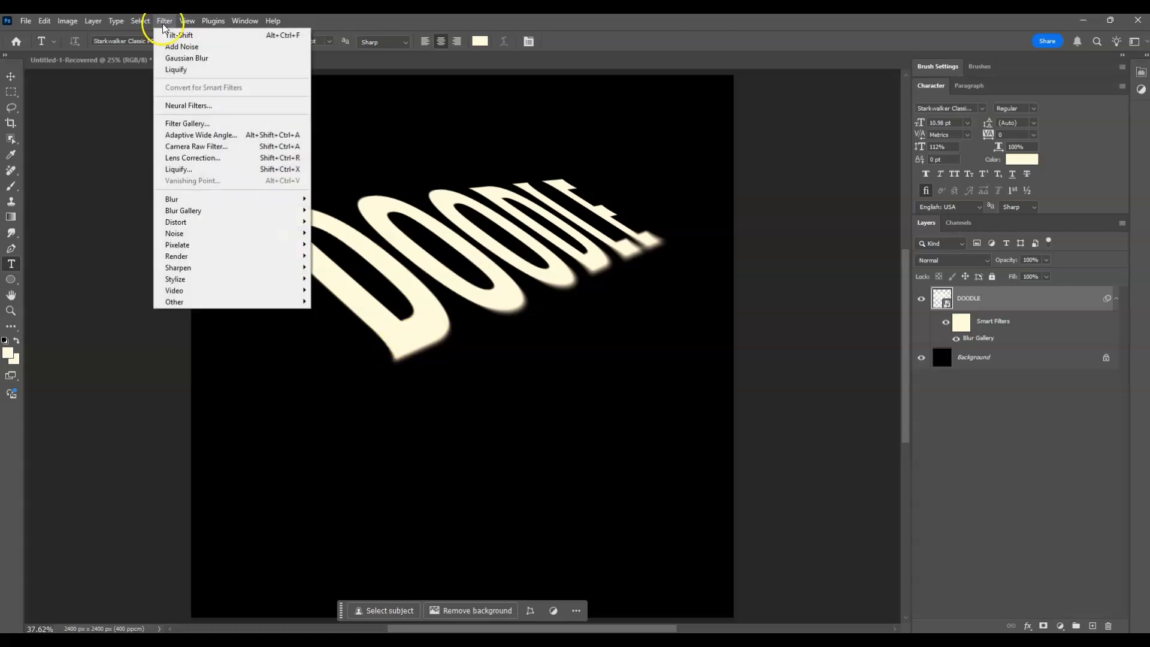
mouse_move(226, 211)
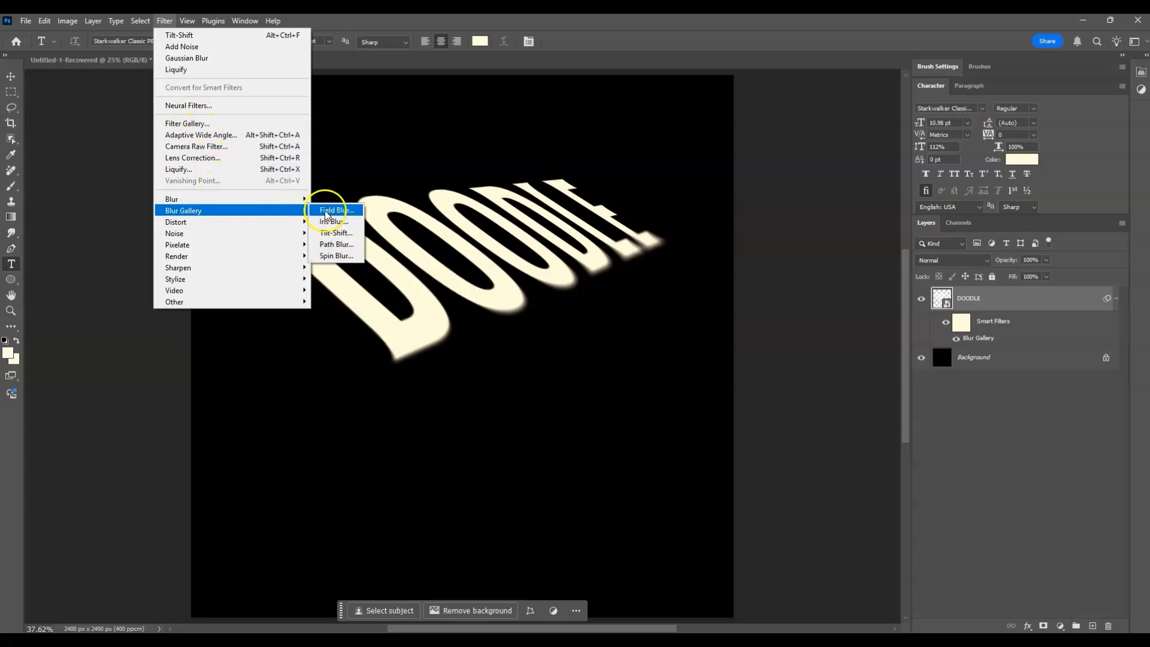
click(354, 234)
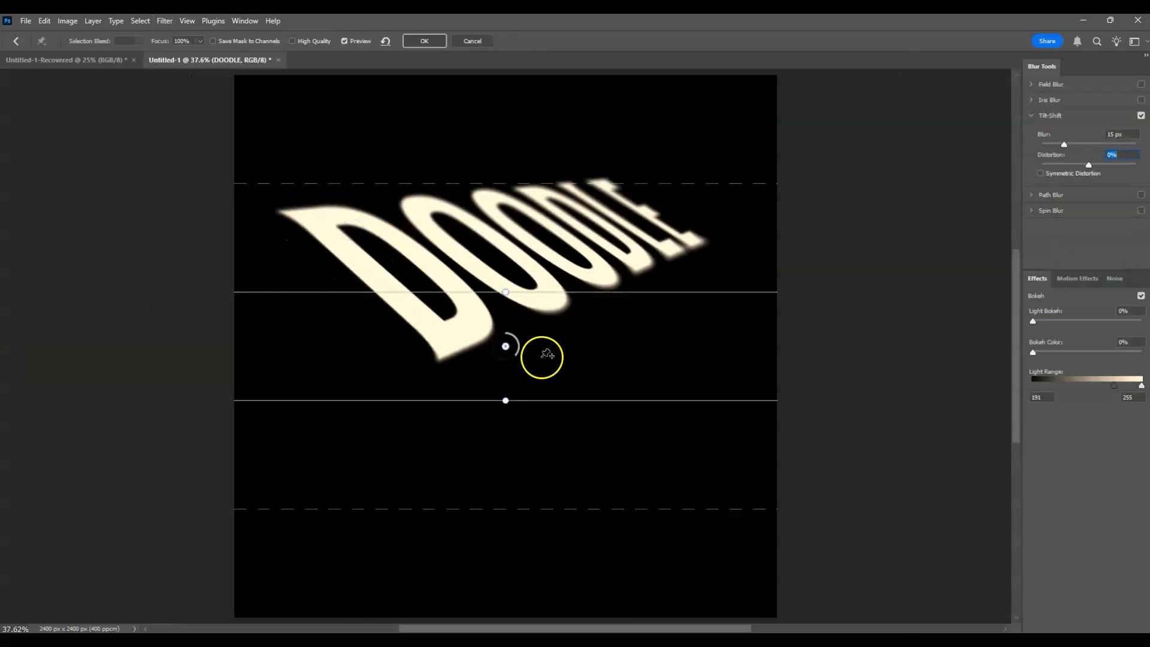
click(499, 289)
drag(519, 285, 558, 286)
drag(597, 211, 714, 147)
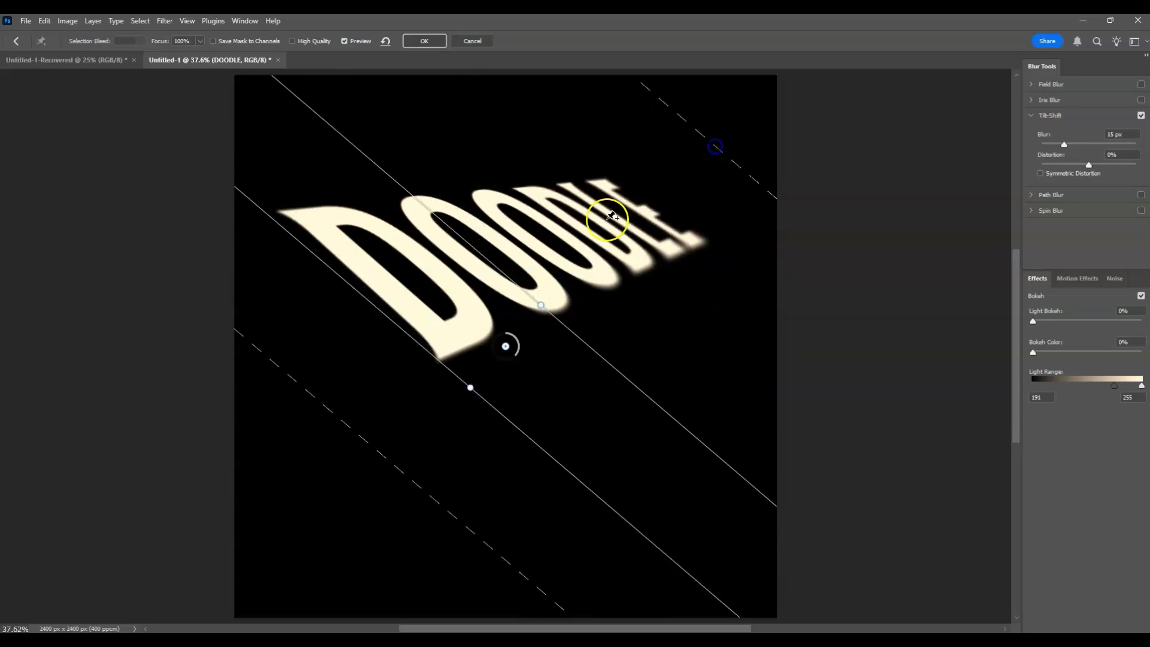
Shift the Tilt-Shift band toward the word, pull its lower fade boundary up to the D's slanted edge, set the blur to 22 px, and apply it
drag(509, 345, 524, 327)
drag(308, 356, 372, 310)
drag(531, 342, 523, 346)
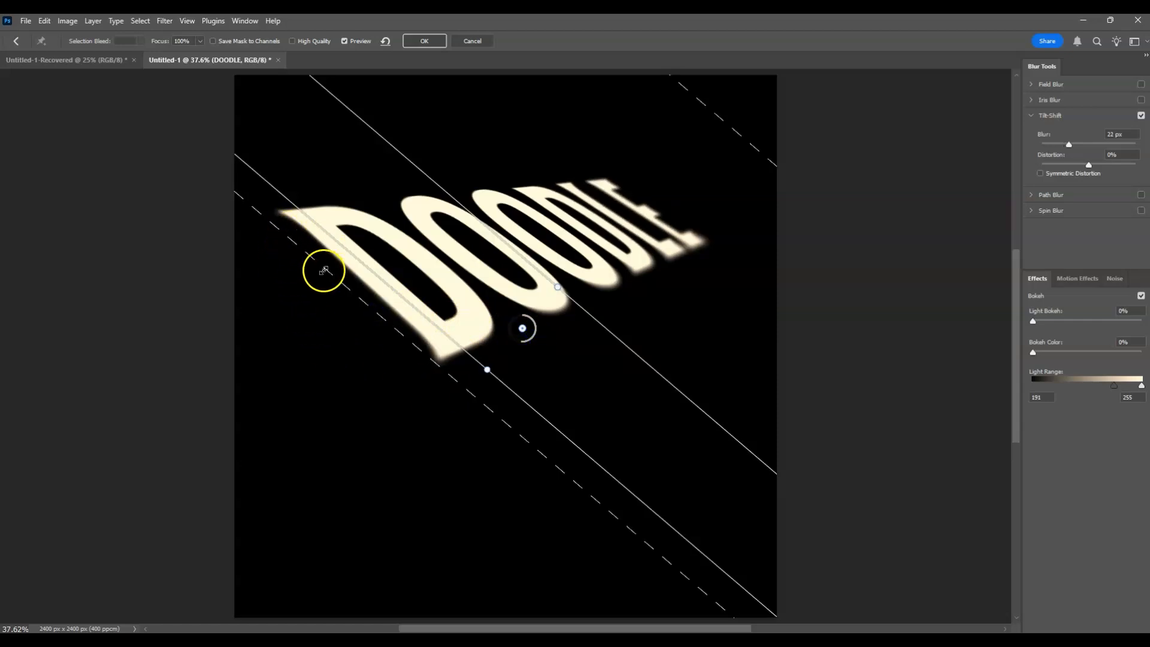
drag(617, 337, 611, 266)
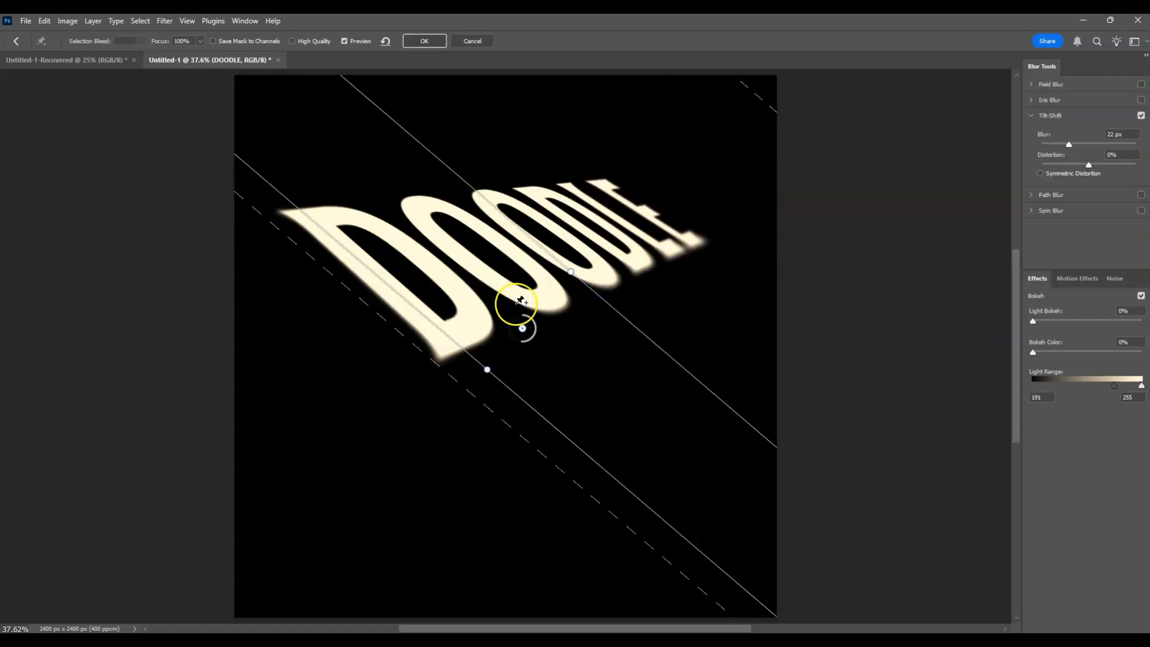
key(Return)
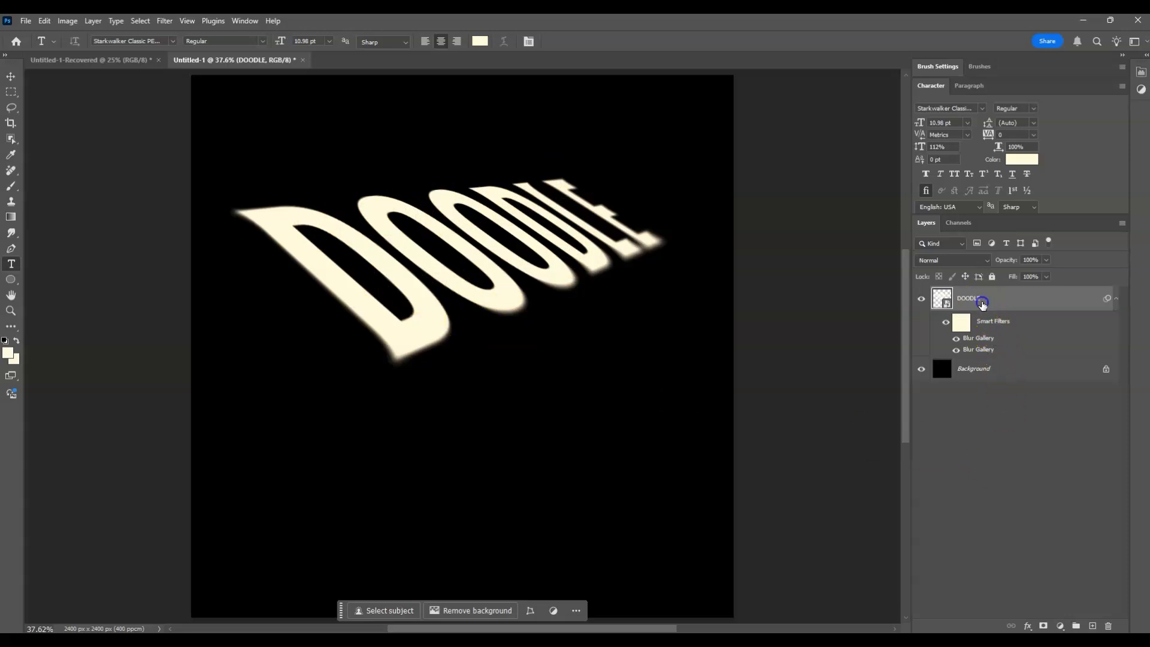
Apply a Gaussian Blur with a 5-pixel radius to DOODLE
click(160, 22)
mouse_move(242, 199)
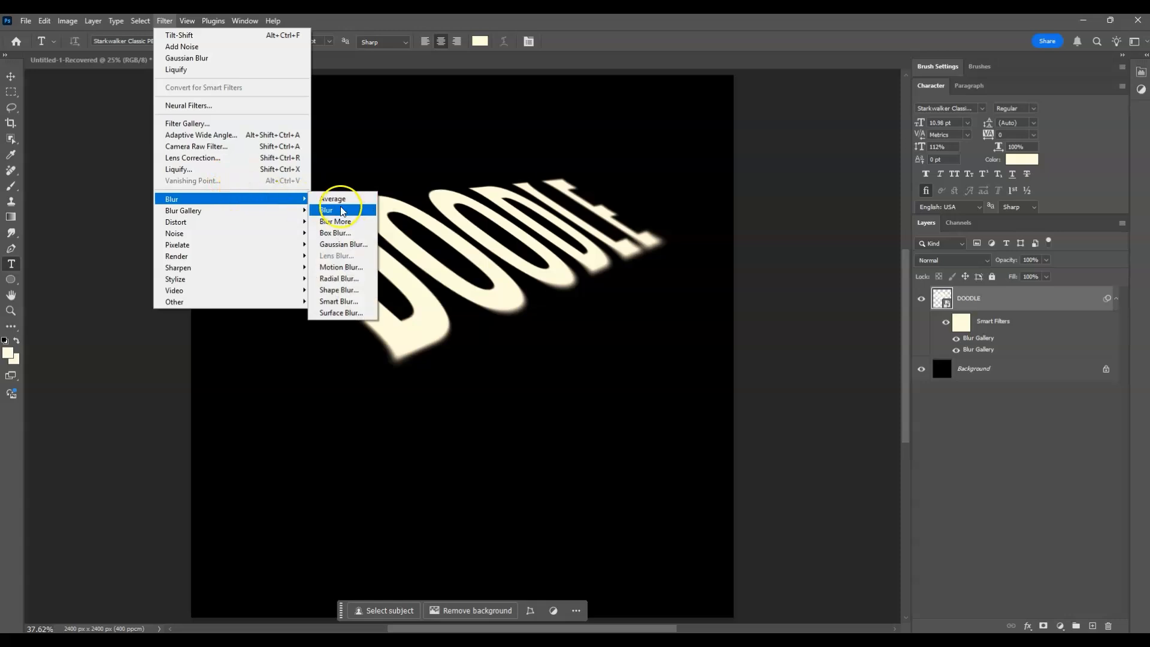
click(350, 245)
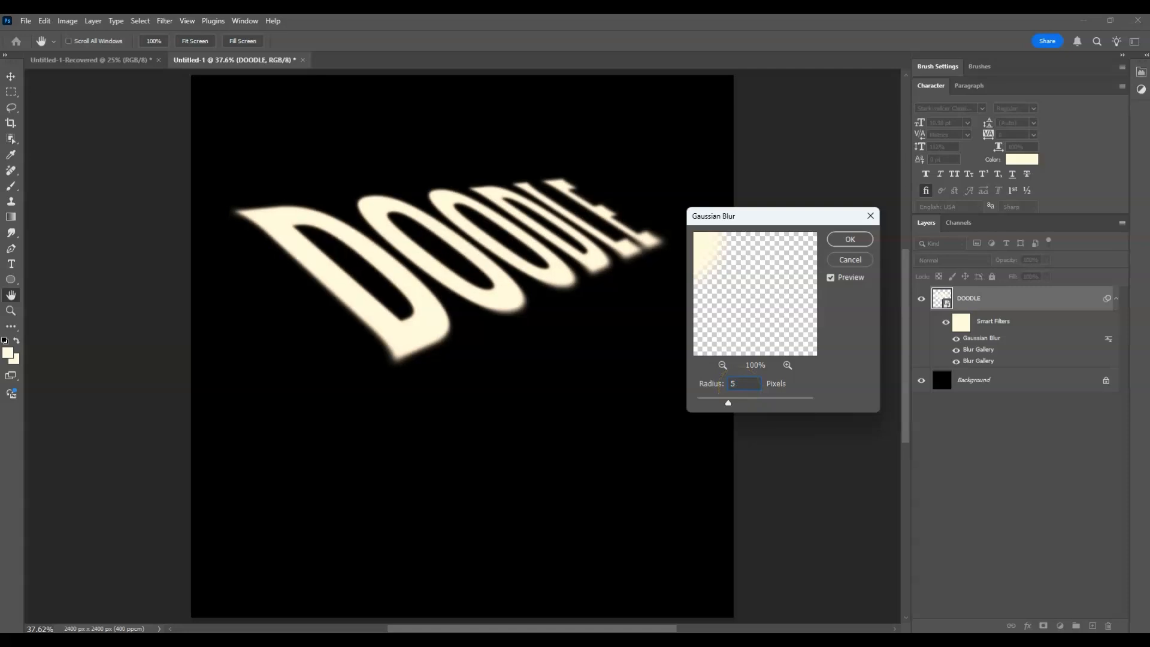
click(850, 239)
key(t)
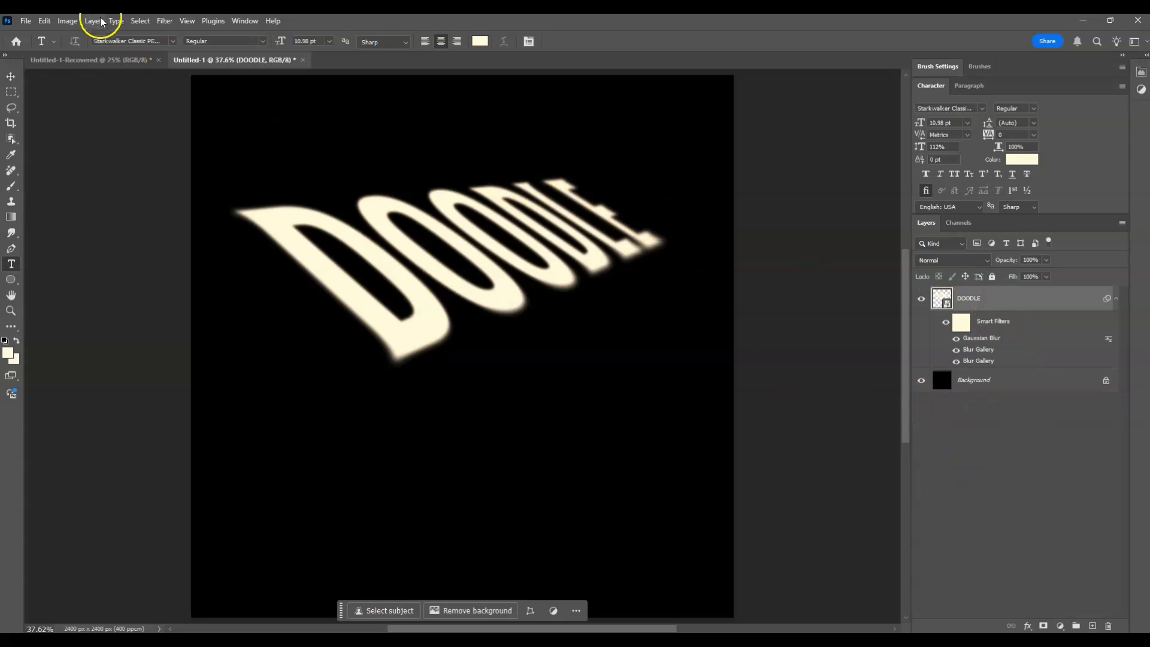
Start Liquify on DOODLE with the Forward Warp tool at density 70, using only the Background layer as backdrop
click(163, 24)
mouse_move(240, 243)
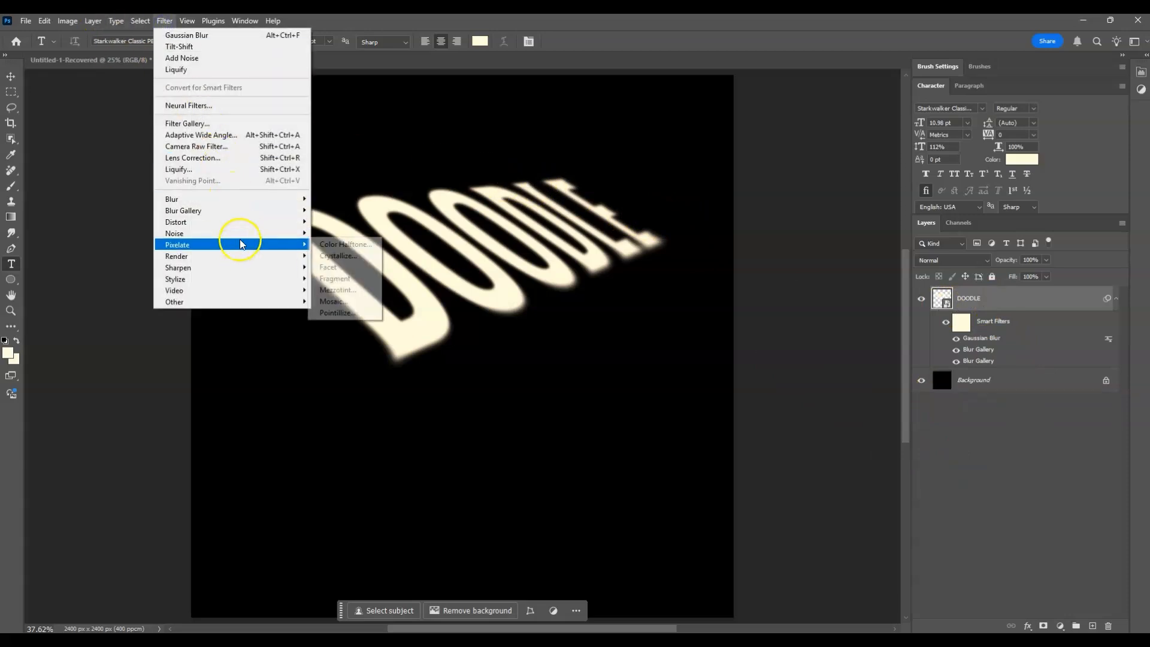
click(229, 170)
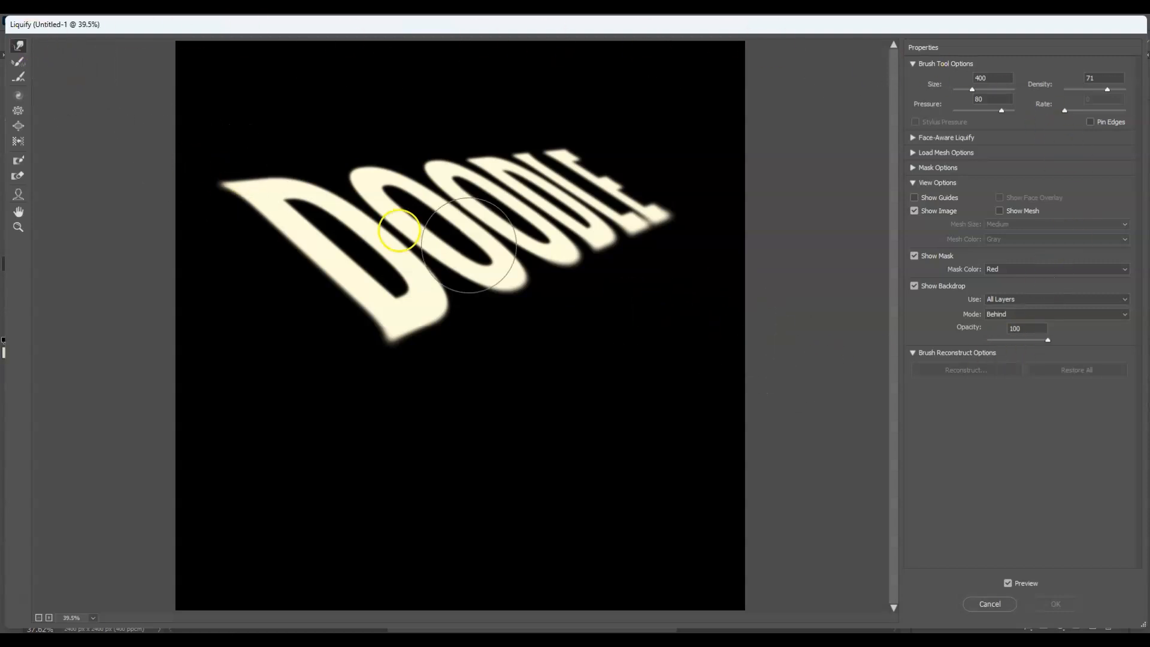
click(18, 48)
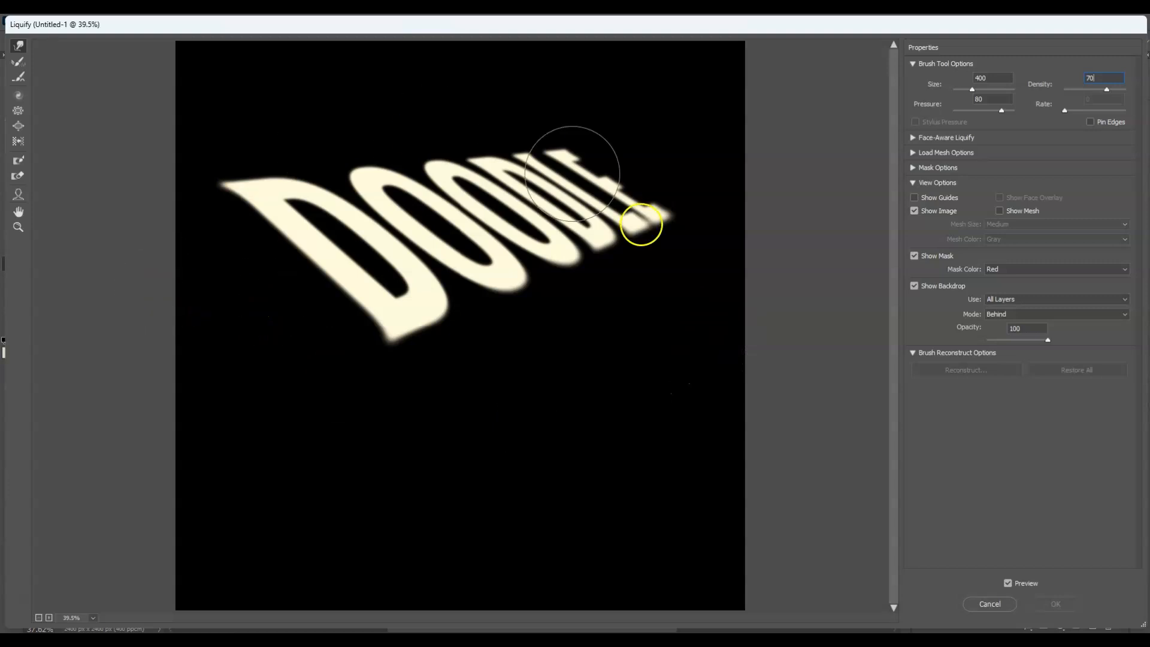
click(921, 286)
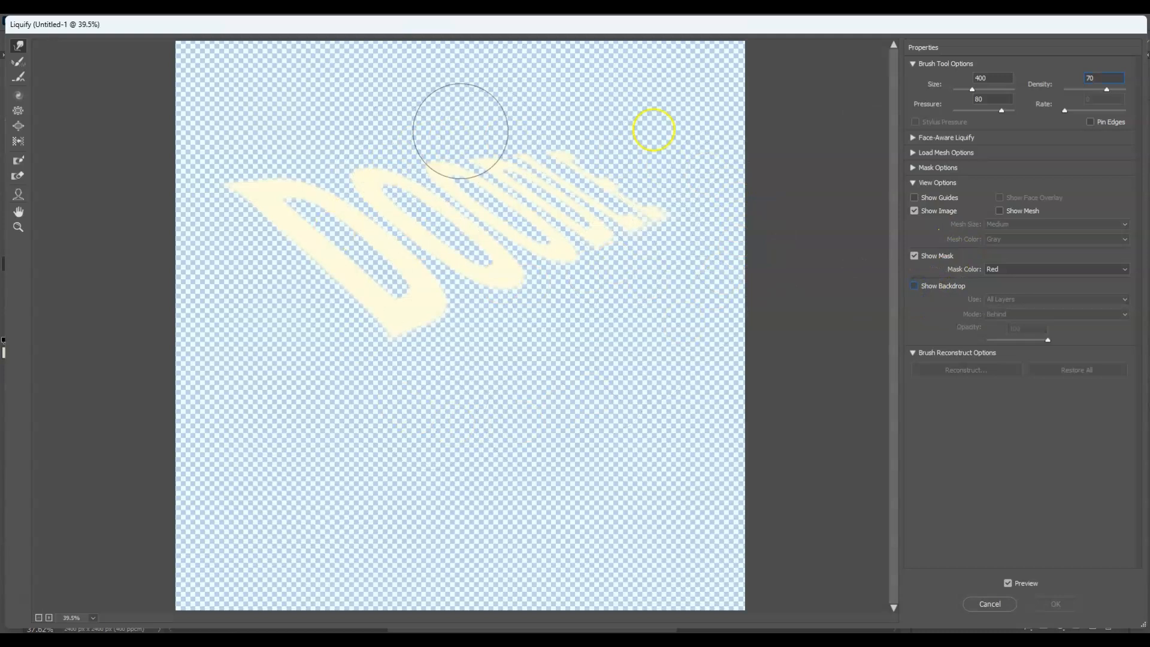
click(917, 286)
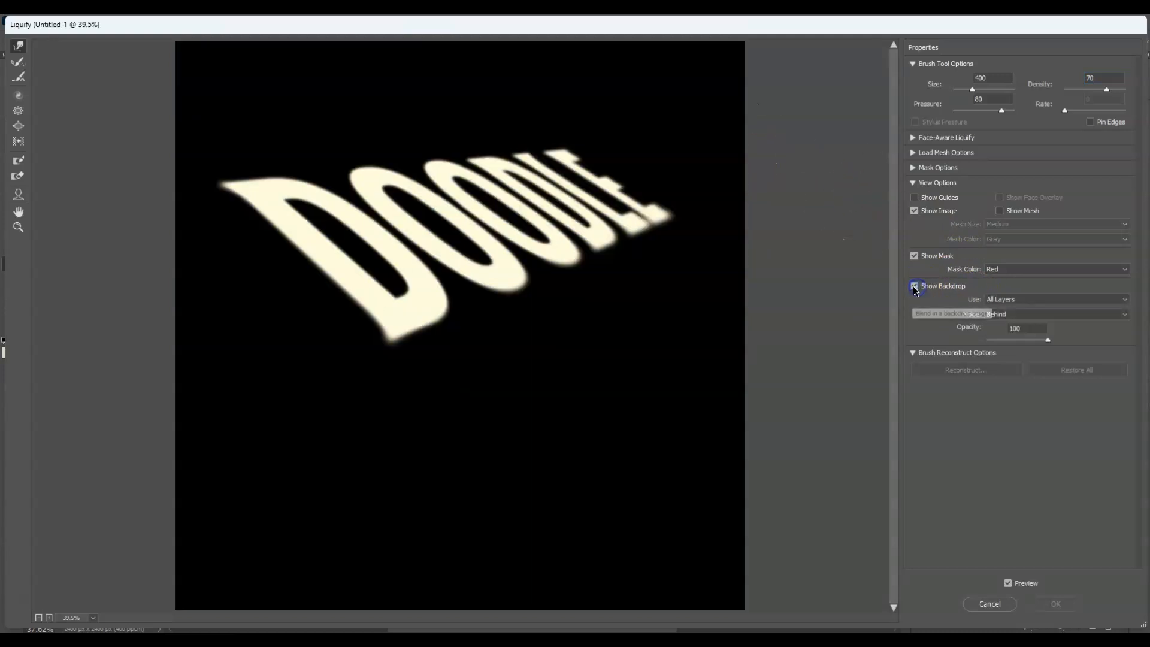
click(1045, 298)
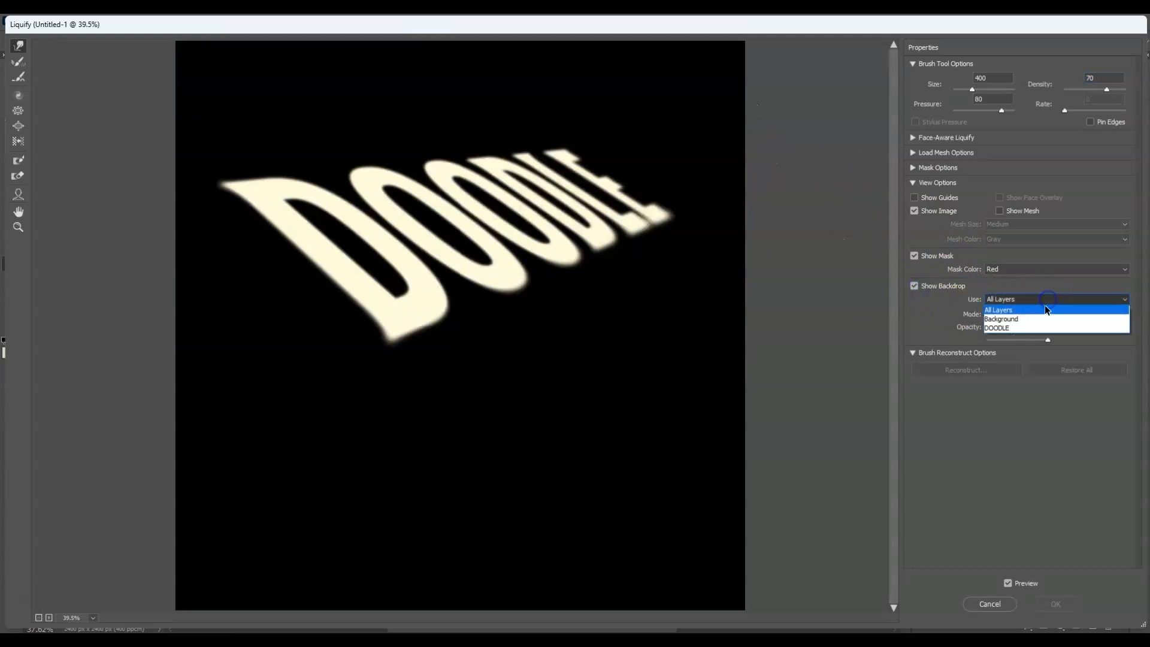
click(1044, 319)
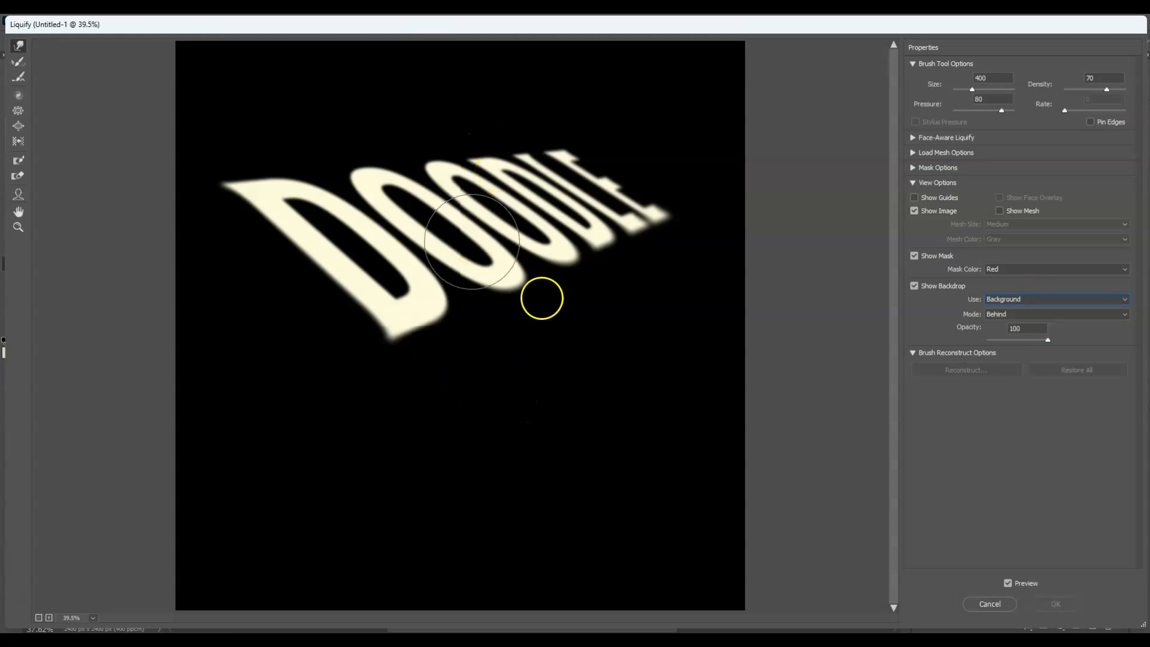
Warp the first D's lower tip into a long drip reaching the canvas's bottom edge, using a brush size of 250, then 200
mouse_move(404, 332)
mouse_down()
mouse_move(363, 339)
mouse_move(401, 349)
mouse_up()
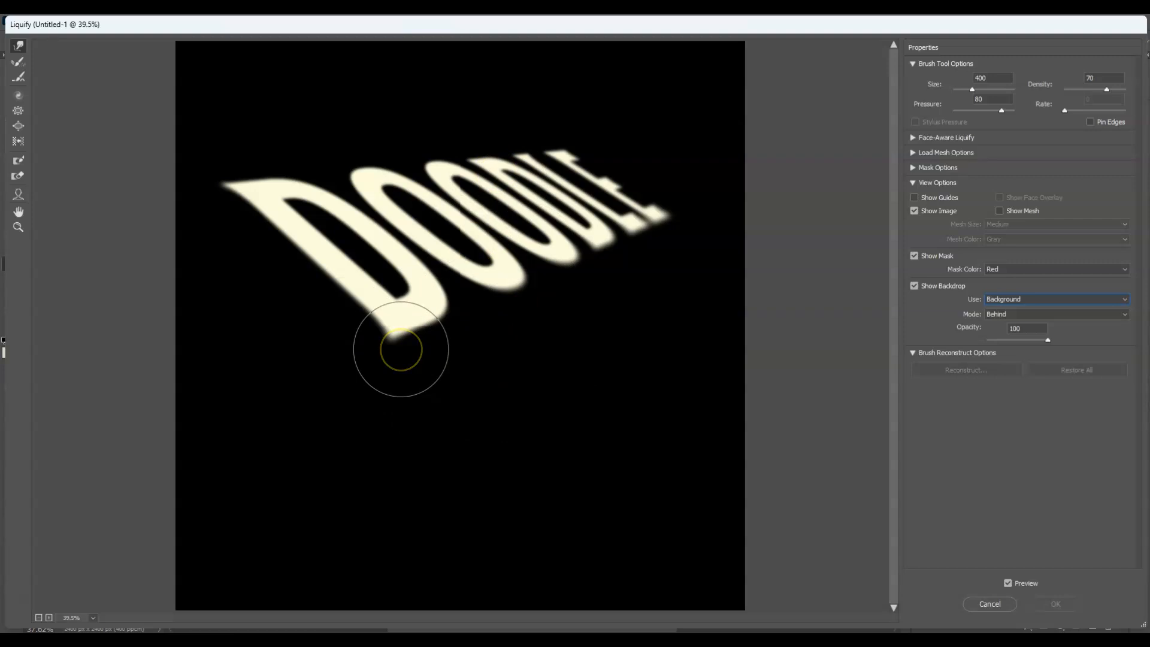
key(bracketleft)
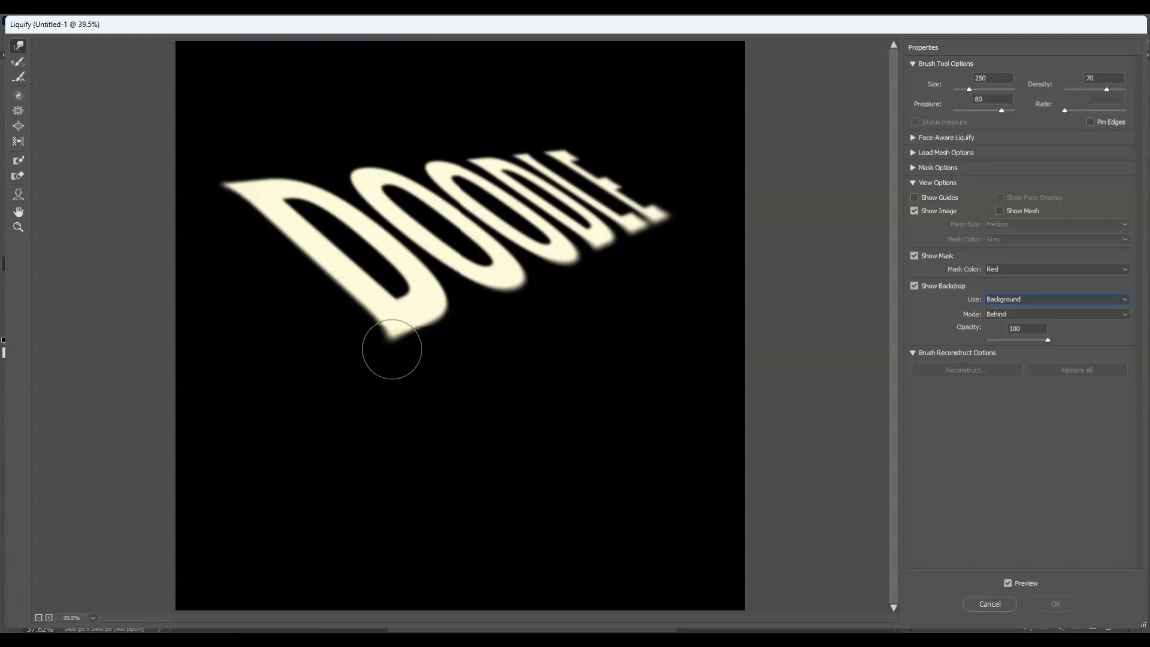
key(bracketright)
key(bracketright)
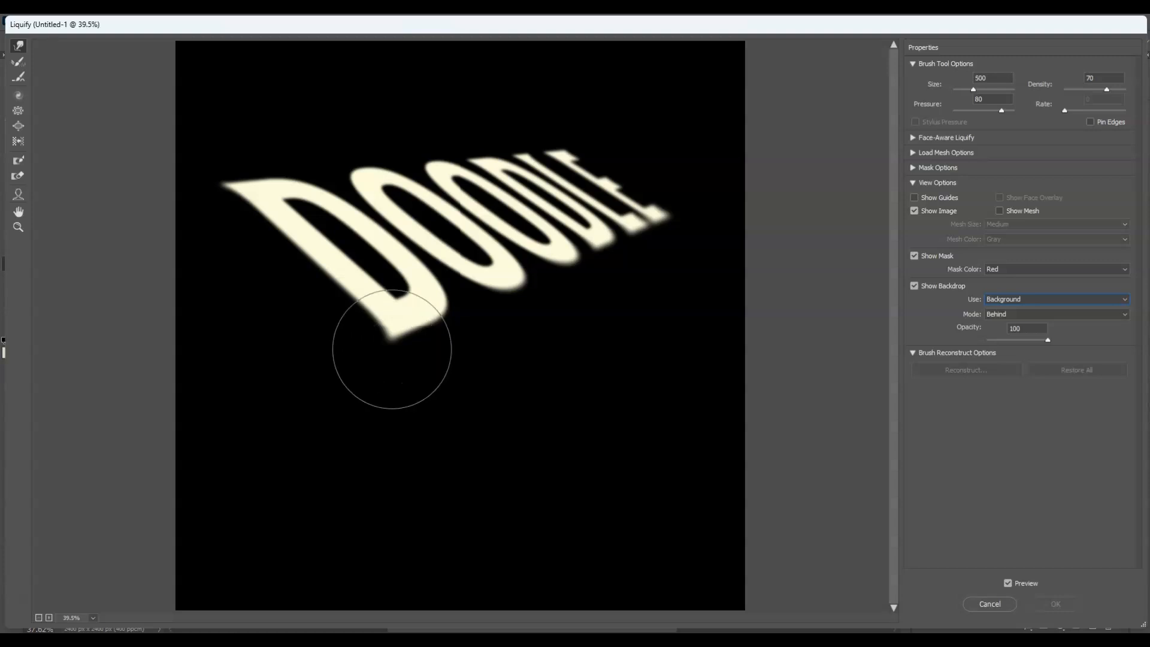
key(bracketleft)
key(bracketleft)
key(bracketleft)
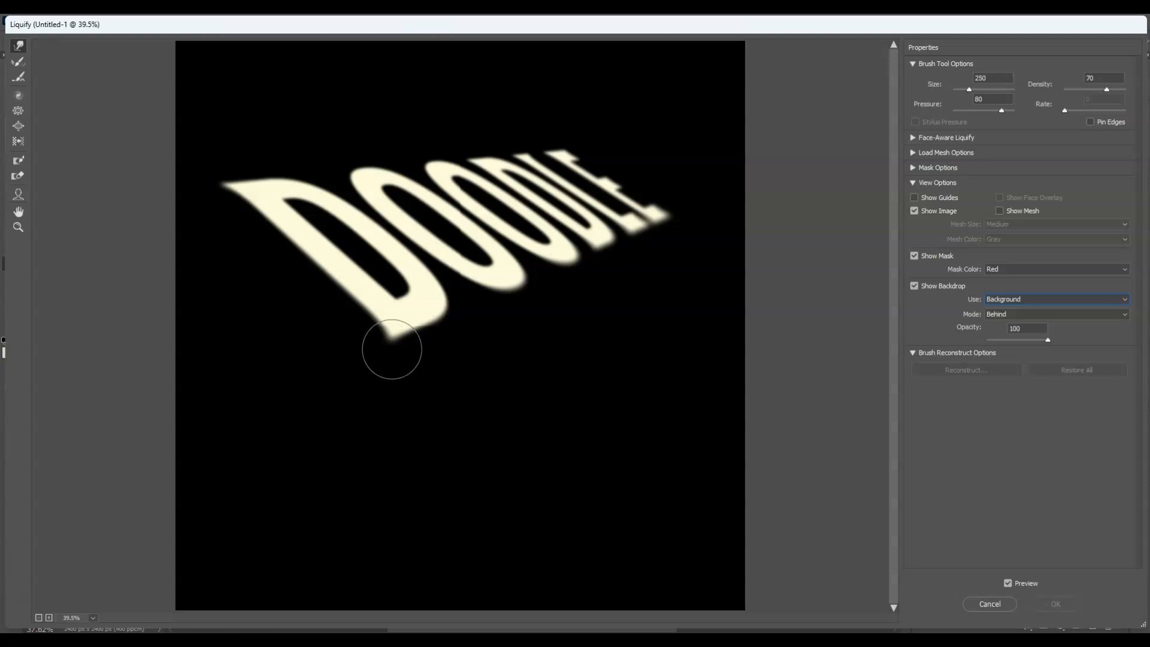
mouse_move(392, 349)
mouse_down()
mouse_move(380, 352)
mouse_move(393, 344)
mouse_move(398, 475)
mouse_move(393, 360)
mouse_move(394, 436)
mouse_up()
mouse_move(391, 533)
mouse_down()
mouse_move(395, 447)
mouse_move(388, 560)
mouse_move(391, 444)
mouse_move(395, 617)
mouse_move(380, 440)
mouse_move(377, 623)
mouse_up()
mouse_move(387, 334)
mouse_down()
mouse_move(386, 623)
mouse_move(426, 329)
mouse_move(392, 419)
mouse_move(405, 406)
mouse_move(388, 461)
mouse_move(394, 540)
mouse_move(388, 452)
mouse_move(387, 595)
mouse_up()
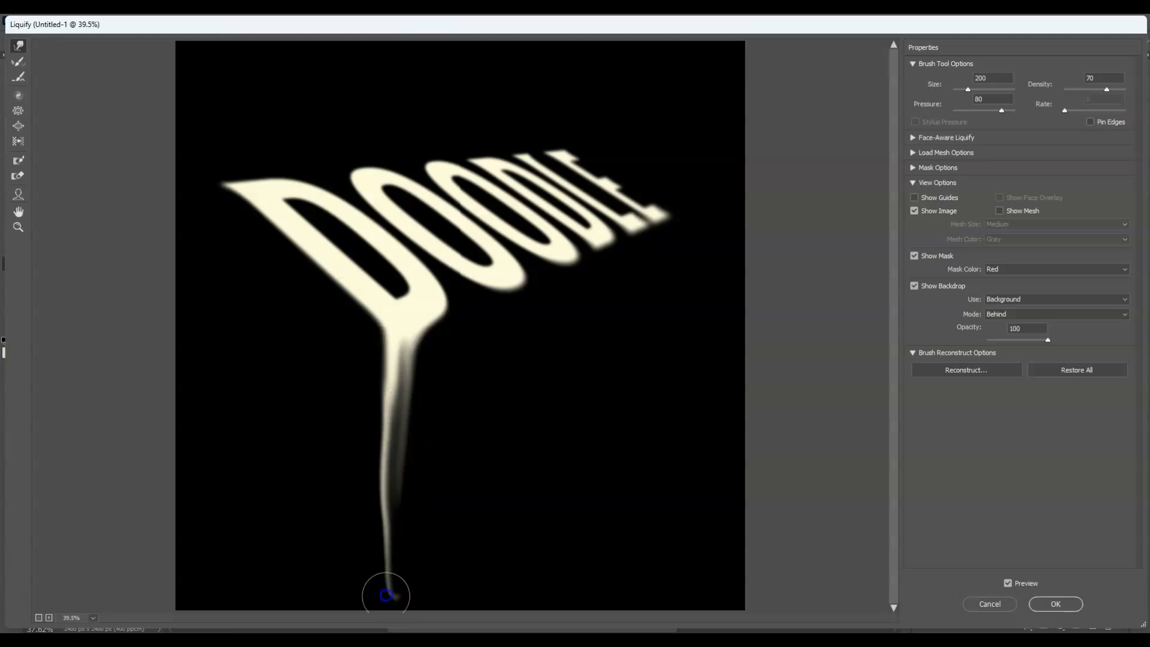
mouse_move(388, 520)
mouse_down()
mouse_move(395, 548)
mouse_move(394, 480)
mouse_move(389, 602)
mouse_up()
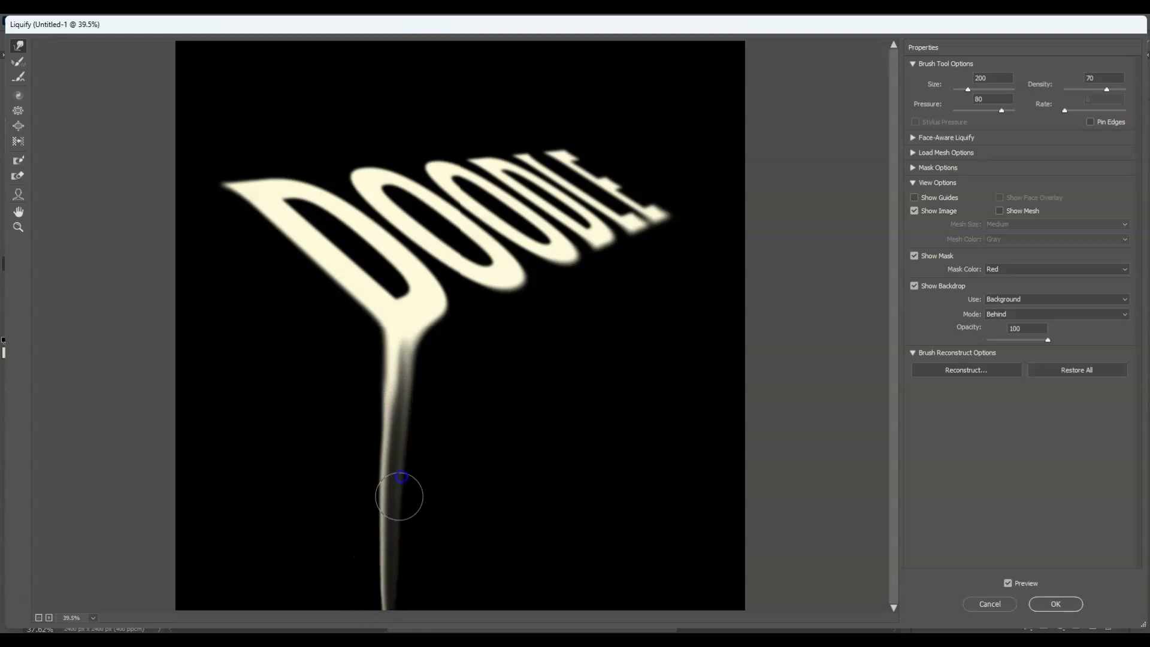
mouse_move(398, 439)
mouse_down()
mouse_move(409, 339)
mouse_move(402, 370)
mouse_move(429, 361)
mouse_up()
mouse_move(403, 470)
mouse_down()
mouse_move(406, 526)
mouse_move(386, 584)
mouse_up()
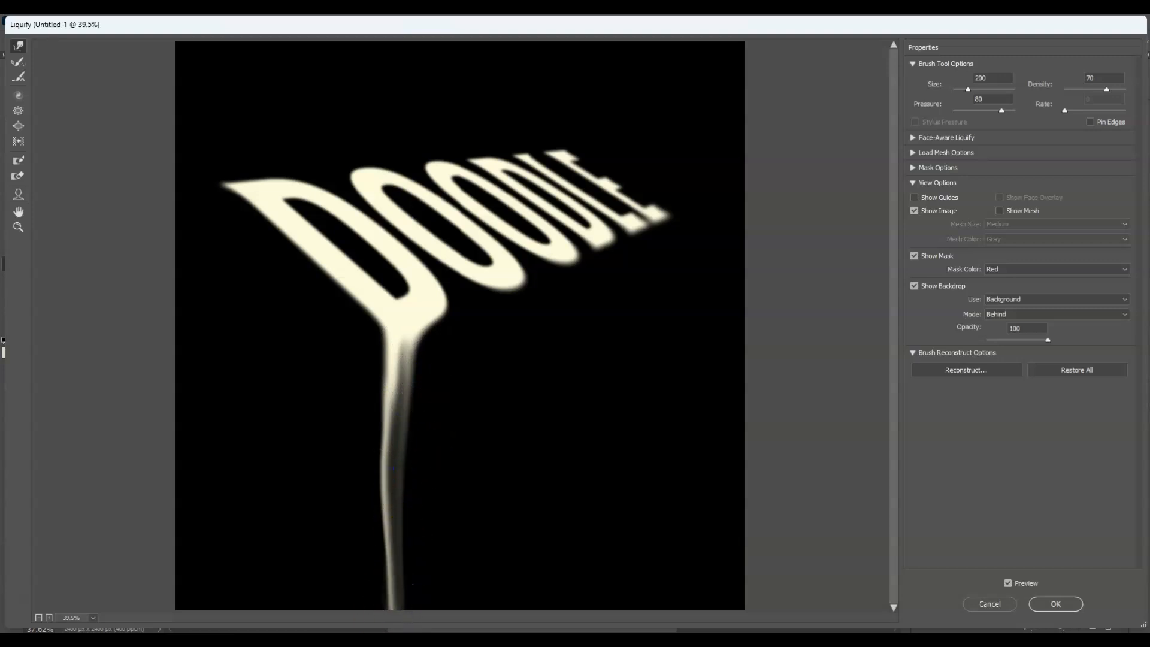
Pull long drips down from the final E, the first D's upper-left tip and the undersides of the letters between them
mouse_move(679, 228)
mouse_down()
mouse_move(673, 275)
mouse_move(667, 226)
mouse_move(673, 267)
mouse_move(664, 251)
mouse_move(661, 357)
mouse_move(683, 246)
mouse_move(665, 599)
mouse_up()
mouse_move(242, 191)
mouse_down()
mouse_move(221, 411)
mouse_move(230, 259)
mouse_up()
drag(512, 302, 509, 599)
drag(566, 281, 573, 503)
mouse_move(617, 264)
mouse_down()
mouse_move(598, 551)
mouse_move(627, 361)
mouse_move(600, 323)
mouse_move(563, 419)
mouse_up()
Pull several more drips down along the first D's slanted left edge, and extend one beneath the word's right half
mouse_move(303, 303)
mouse_down()
mouse_move(318, 370)
mouse_move(305, 483)
mouse_up()
mouse_move(275, 246)
mouse_down()
mouse_move(270, 509)
mouse_move(273, 488)
mouse_up()
drag(358, 329, 339, 581)
drag(320, 311, 301, 610)
drag(362, 336, 340, 610)
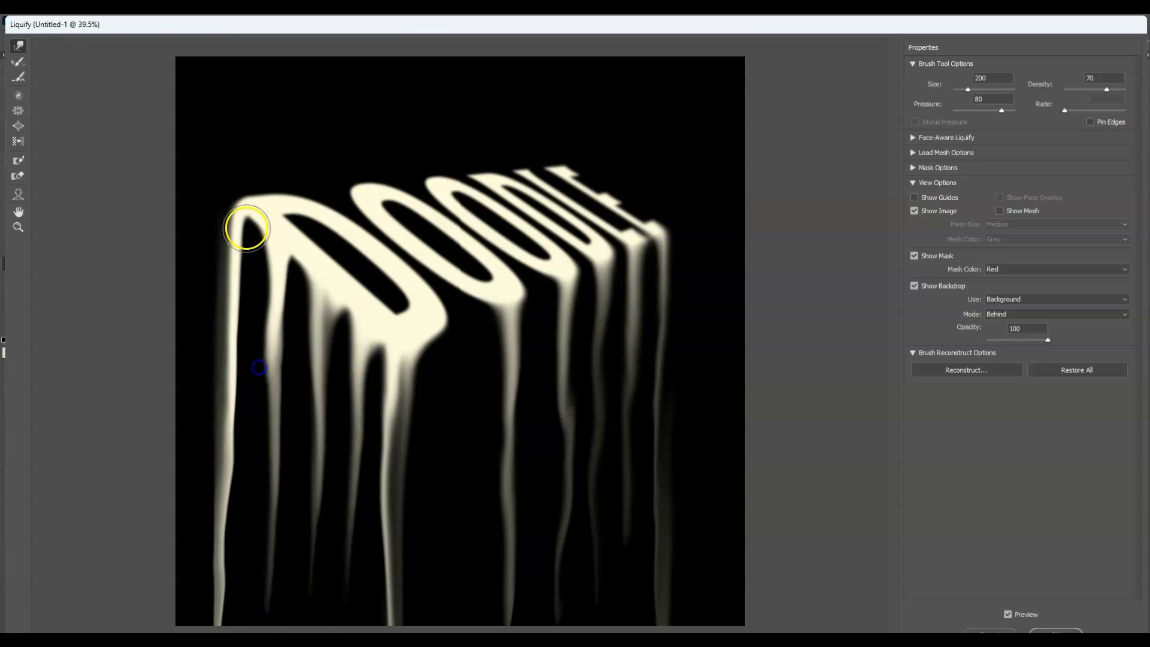
drag(249, 226, 268, 479)
drag(600, 279, 602, 383)
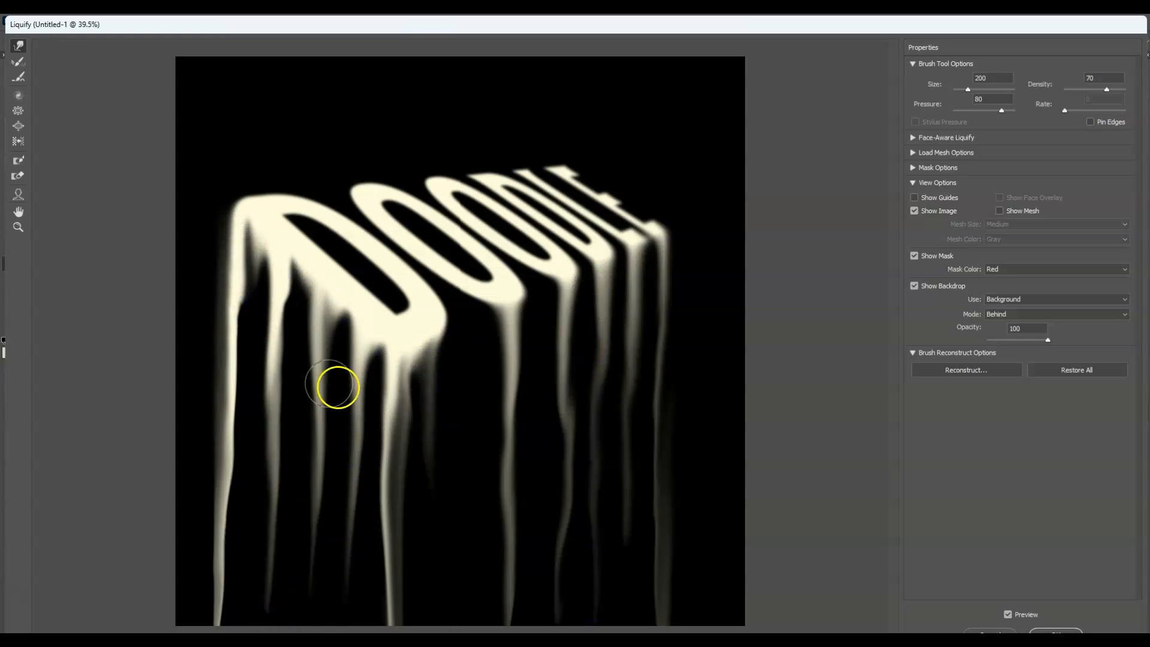
Thicken and lengthen the drips beneath the first D with the warp brush size set to 400
key(bracketright)
key(bracketright)
key(bracketright)
mouse_move(290, 367)
mouse_down()
mouse_move(264, 282)
mouse_move(329, 341)
mouse_move(324, 363)
mouse_move(352, 379)
mouse_move(354, 436)
mouse_move(334, 441)
mouse_move(326, 585)
mouse_up()
mouse_move(275, 419)
mouse_down()
mouse_move(259, 375)
mouse_move(261, 623)
mouse_up()
mouse_move(298, 480)
mouse_down()
mouse_move(308, 387)
mouse_move(298, 393)
mouse_move(335, 431)
mouse_up()
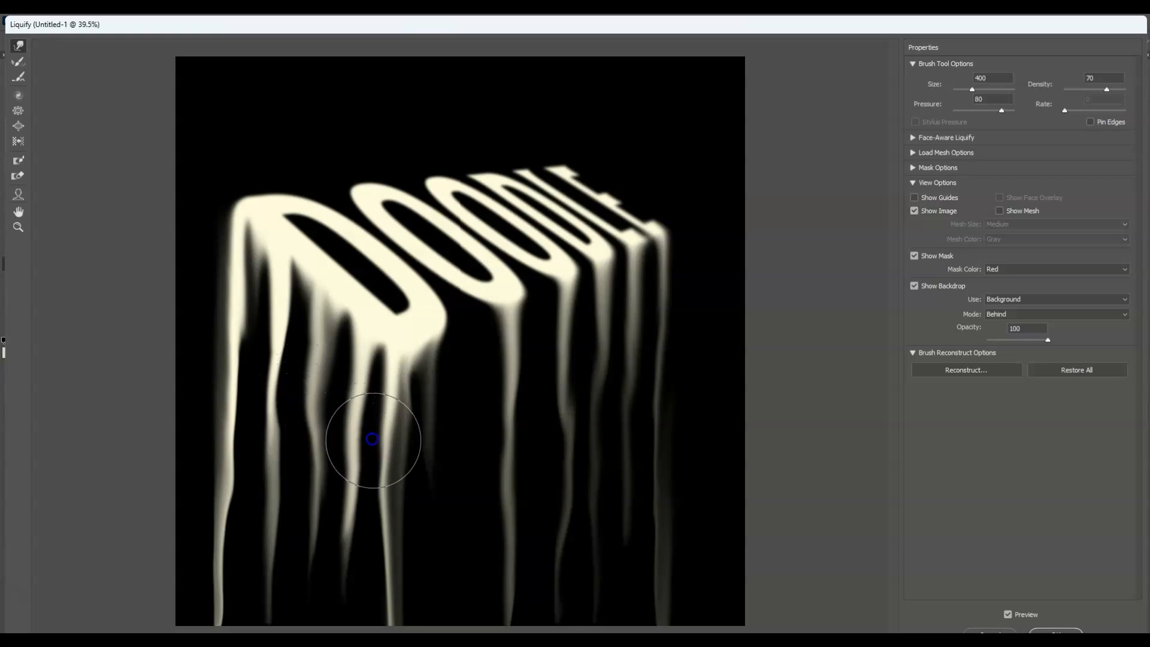
mouse_move(280, 393)
mouse_down()
mouse_move(280, 358)
mouse_move(277, 455)
mouse_move(236, 575)
mouse_move(312, 508)
mouse_move(383, 536)
mouse_up()
Reshape the drips beneath the middle and last letters with a brush size of 150, add one under the first O, and apply Liquify
key(bracketleft)
key(bracketleft)
key(bracketleft)
key(bracketleft)
key(bracketleft)
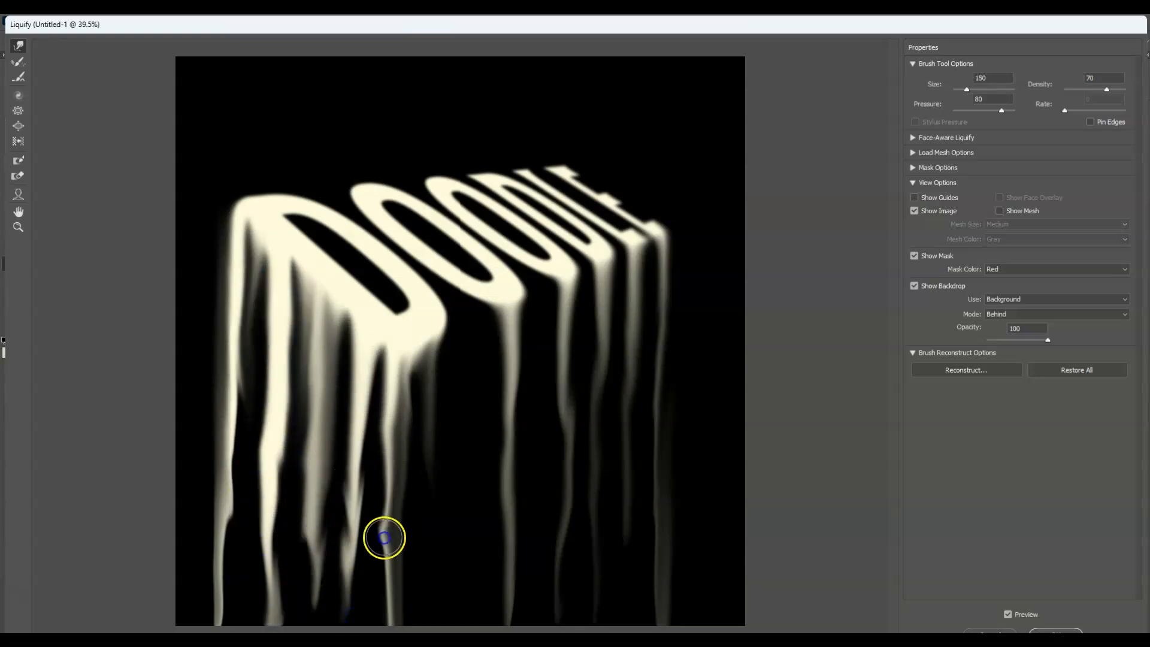
drag(563, 287, 590, 491)
drag(635, 263, 672, 619)
mouse_move(479, 398)
mouse_down()
mouse_move(490, 334)
mouse_move(496, 569)
mouse_up()
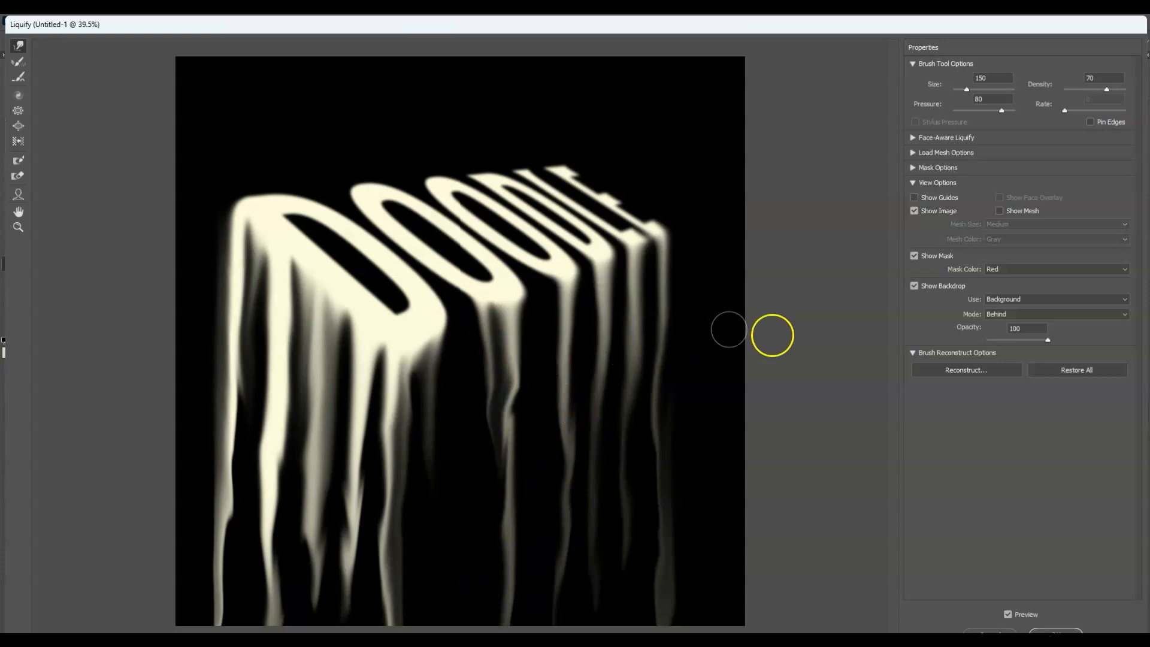
click(1043, 629)
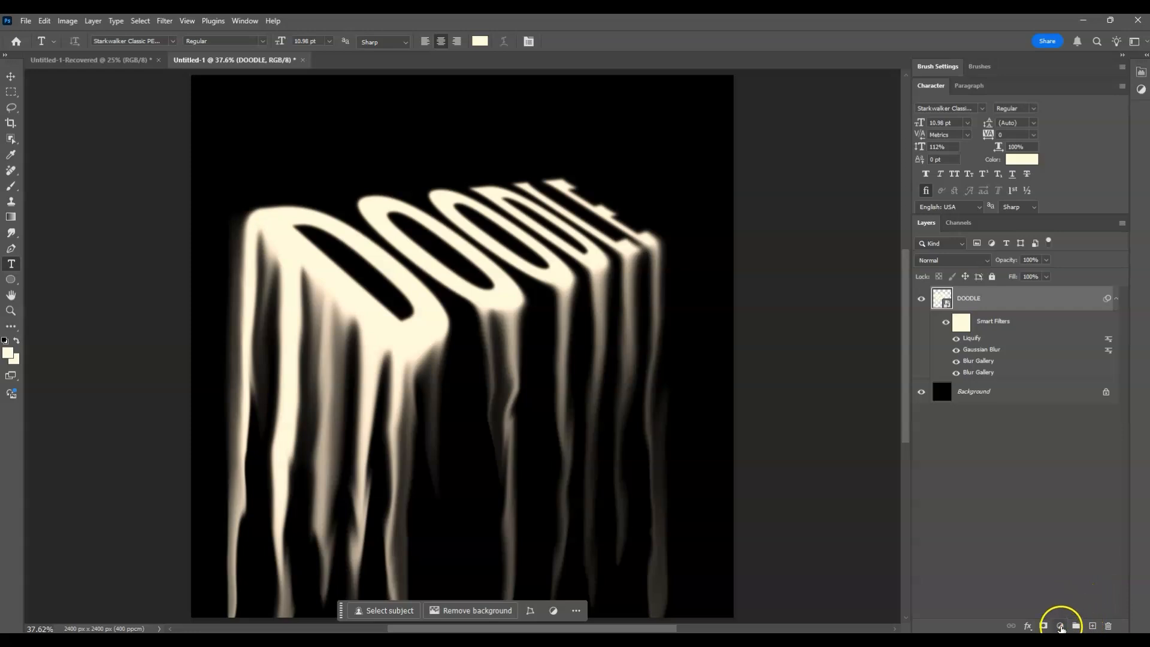
Add a Gradient Map adjustment layer above the DOODLE layer and display its properties
click(1061, 626)
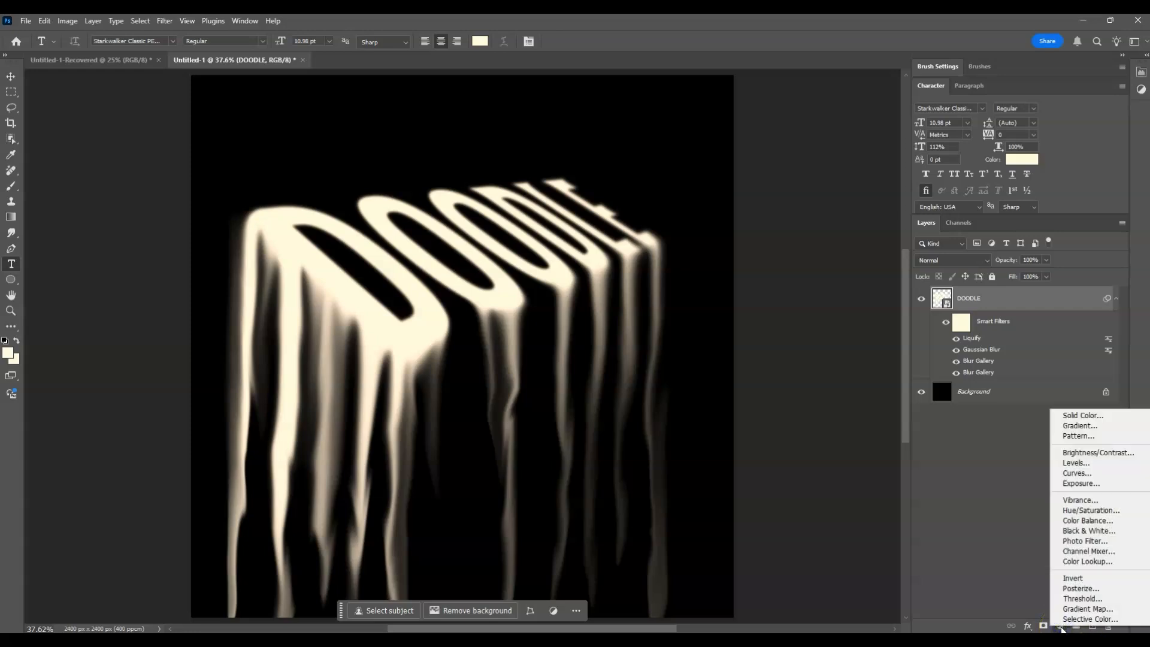
click(1087, 608)
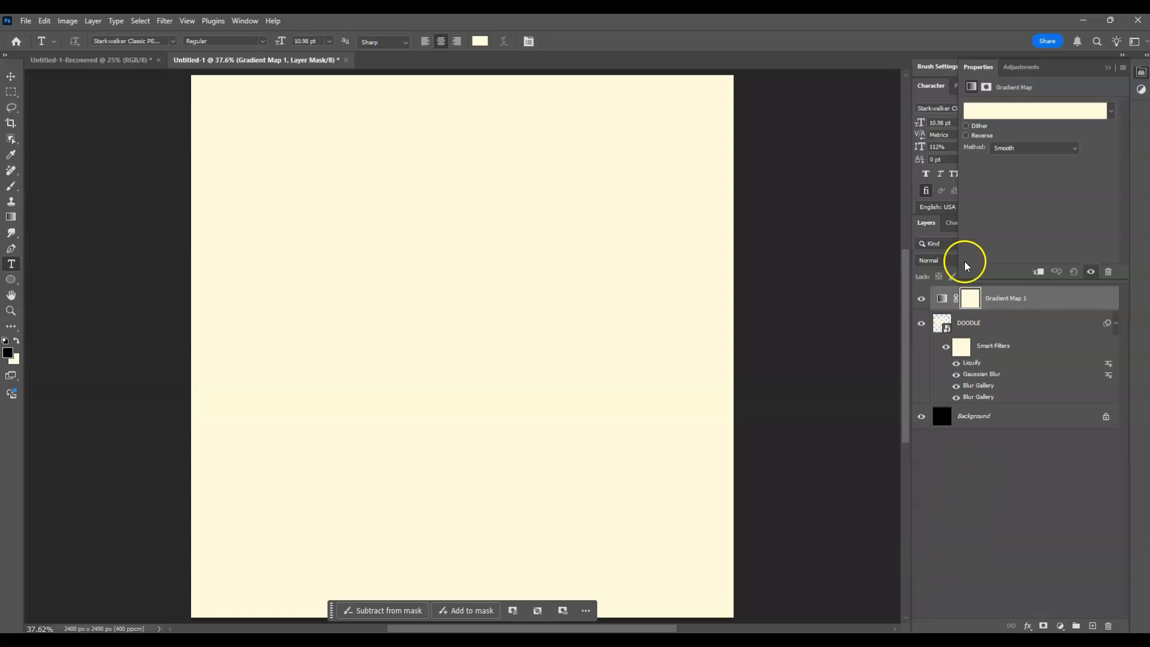
click(977, 67)
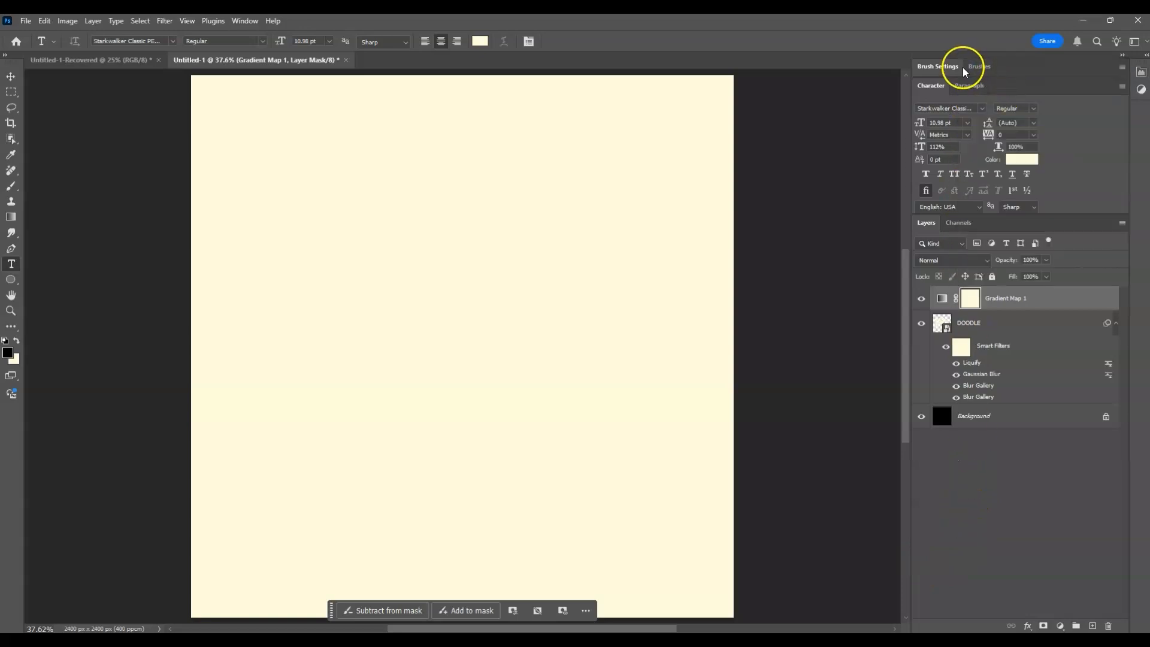
click(971, 74)
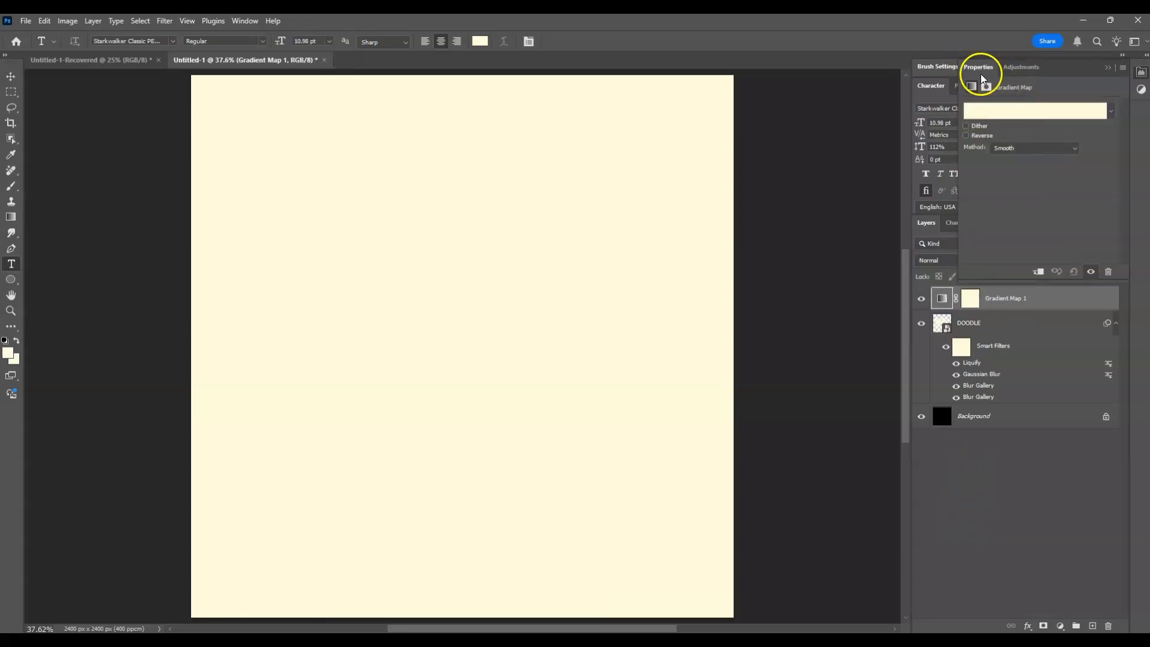
Set the Gradient Map's starting colour stop at location 0 to black (000000)
click(1006, 115)
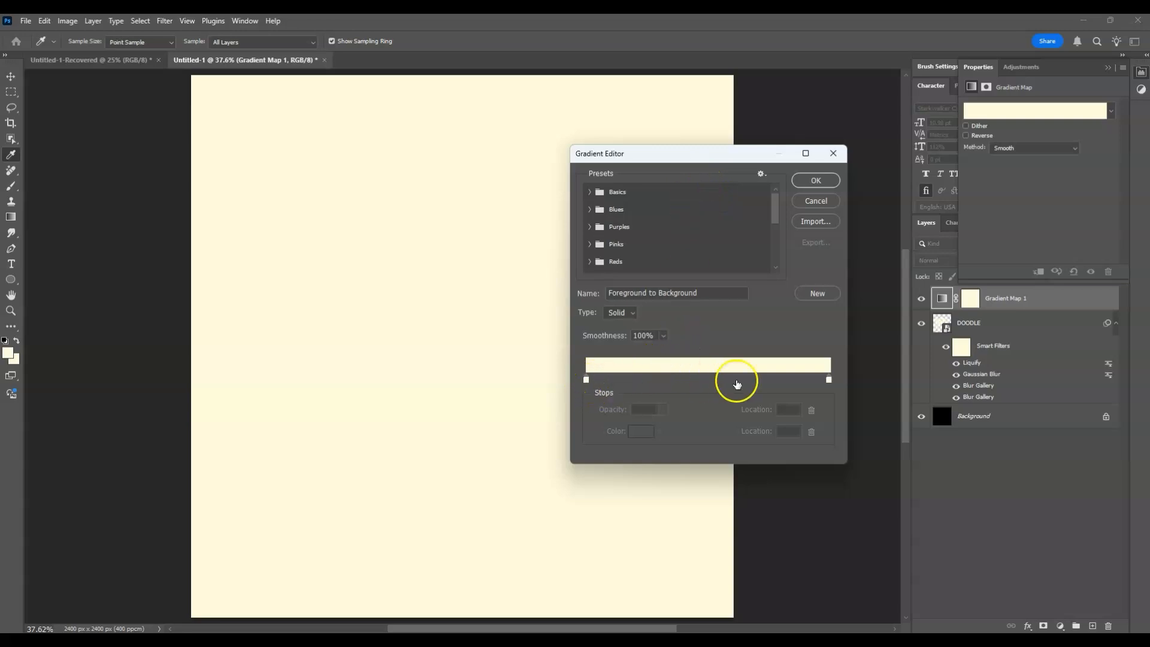
click(587, 381)
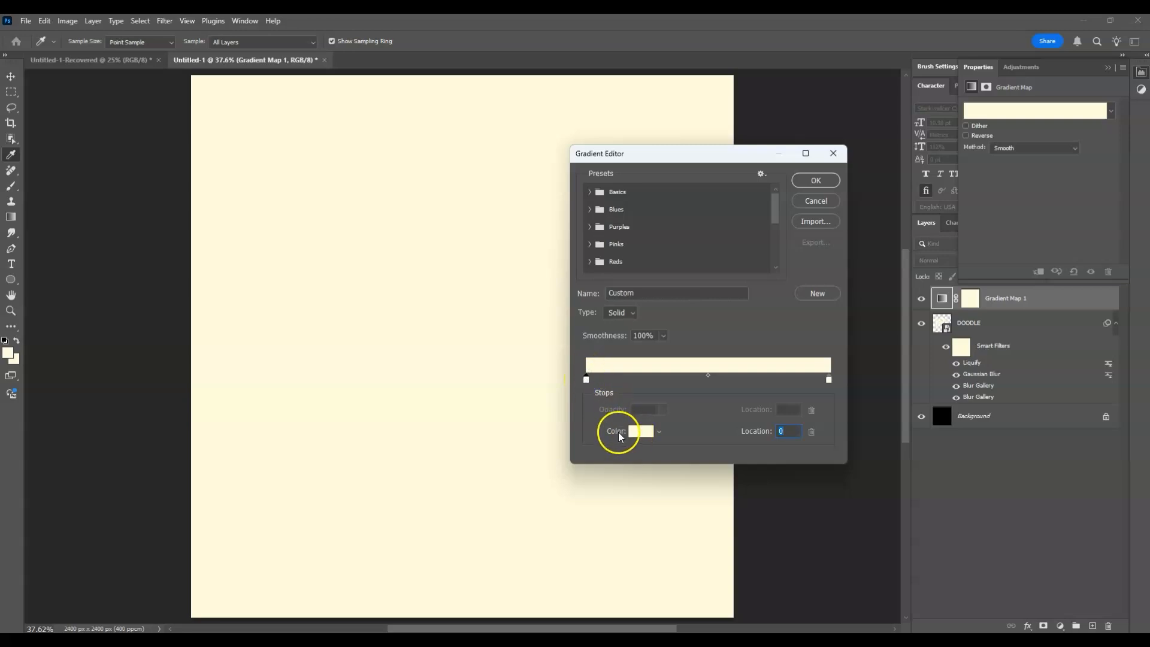
click(638, 431)
text(000000)
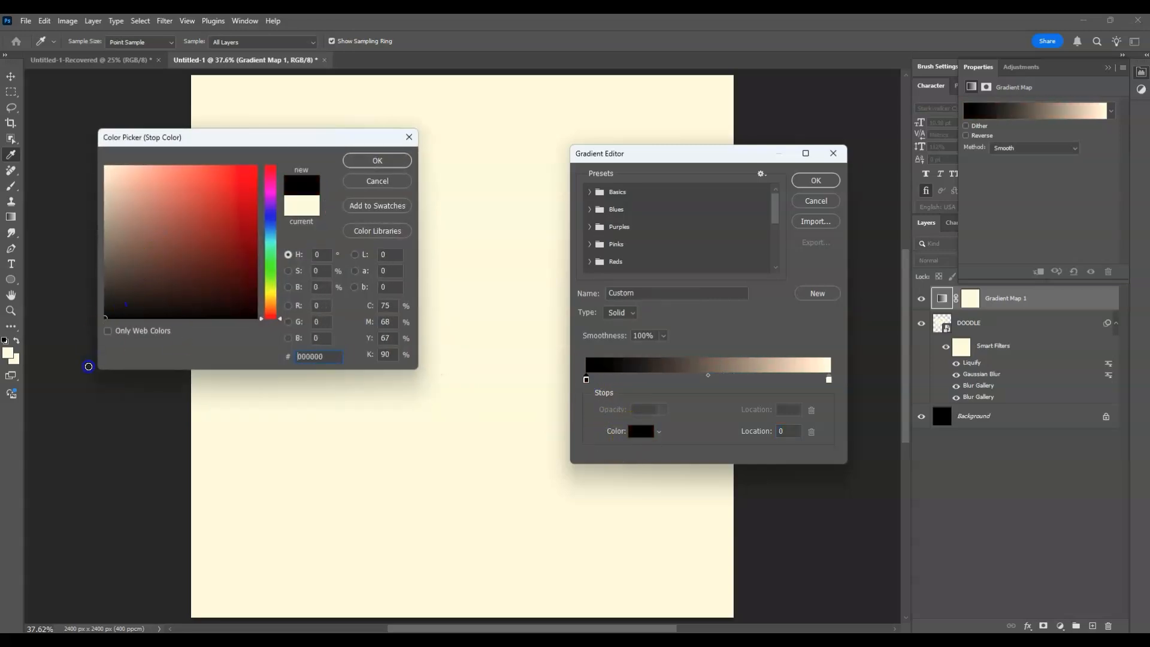
click(377, 161)
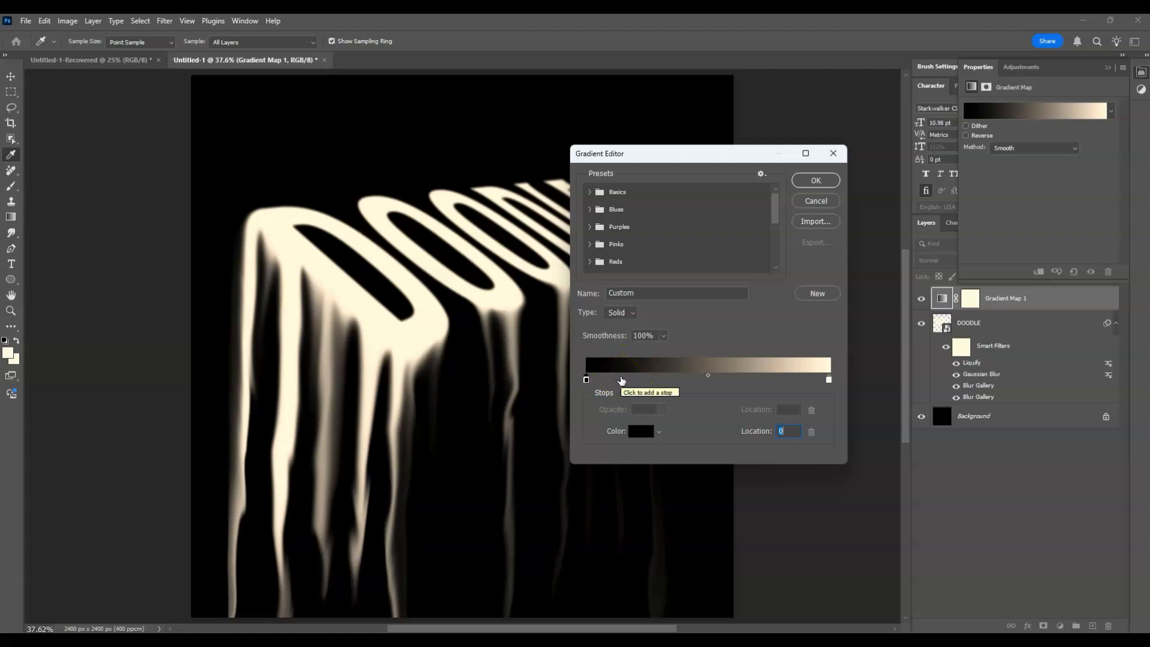
Add a colour stop at location 14 of the gradient and set it to bright green (85ff71)
click(622, 380)
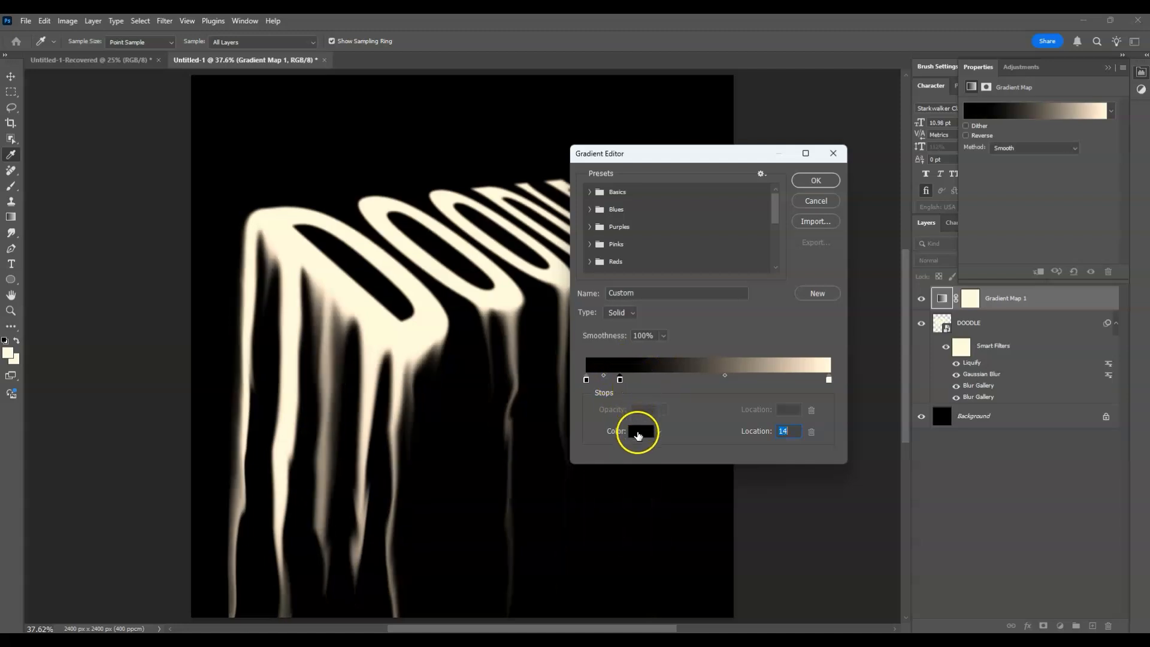
click(638, 434)
drag(282, 313, 281, 273)
click(157, 167)
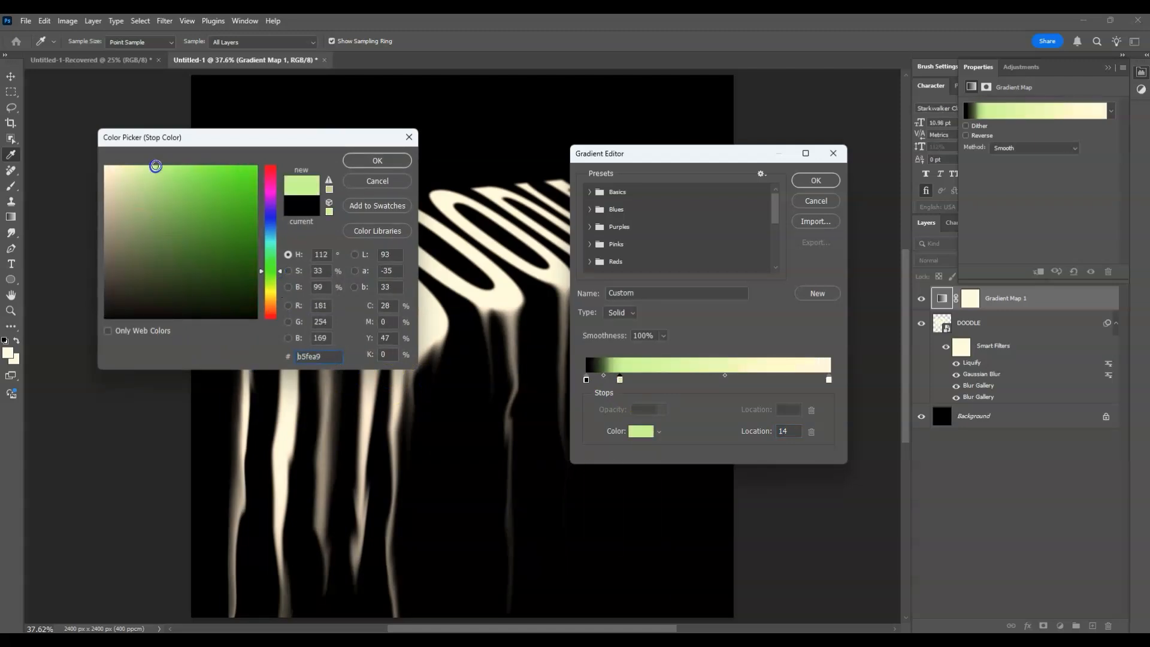
click(194, 175)
mouse_move(195, 251)
mouse_down()
mouse_move(213, 159)
mouse_move(189, 140)
mouse_up()
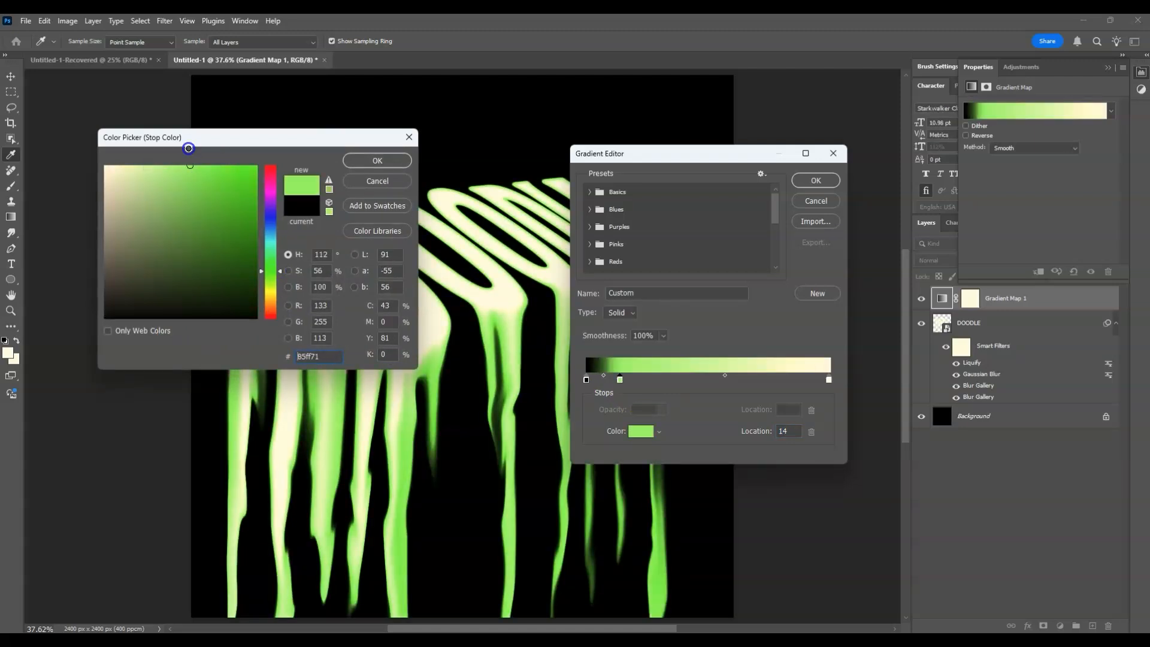
click(384, 161)
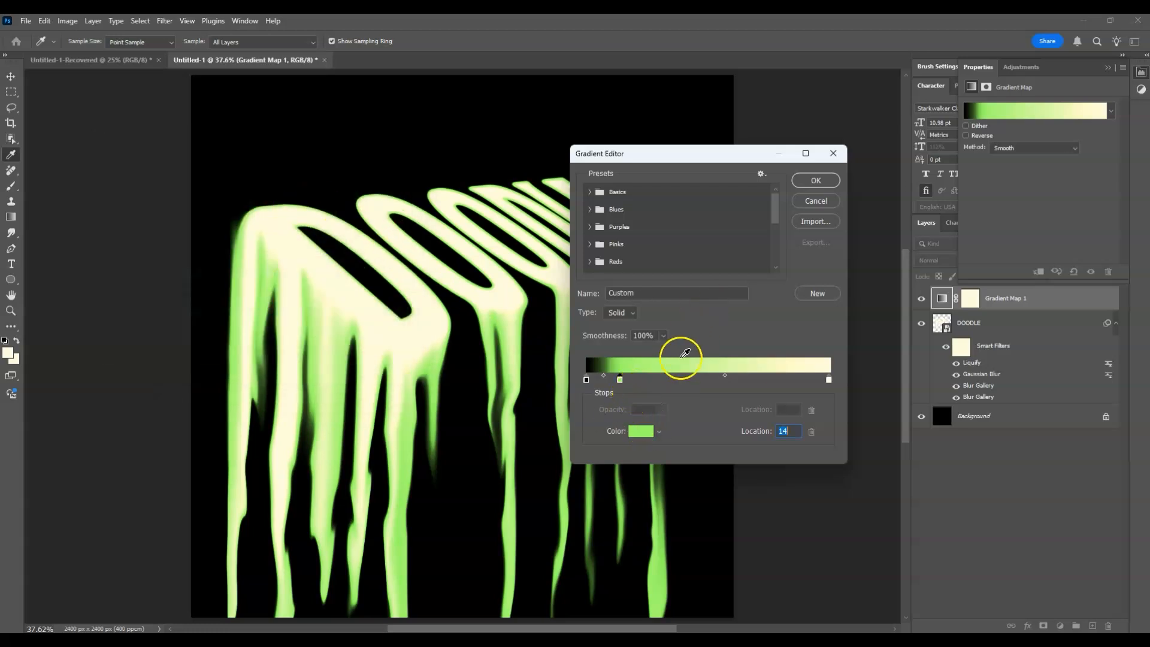
Add a colour stop at location 26 and set it to a deeper green (19b400)
click(651, 380)
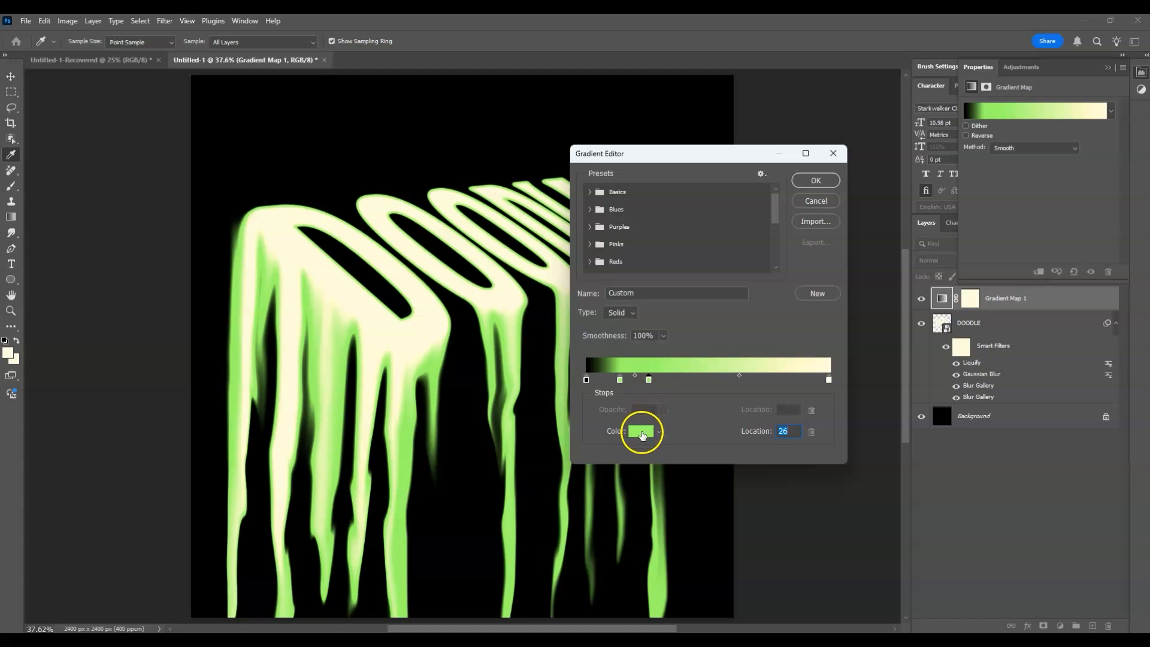
click(640, 433)
mouse_move(227, 225)
mouse_down()
mouse_move(252, 149)
mouse_move(252, 185)
mouse_move(277, 215)
mouse_up()
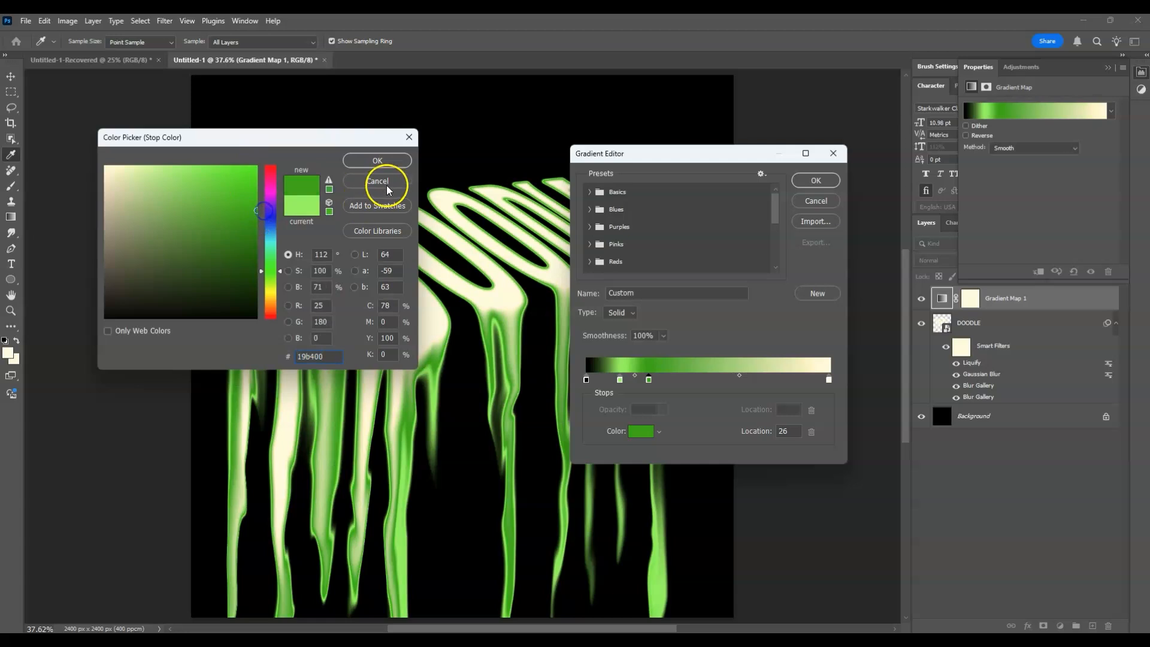
click(377, 160)
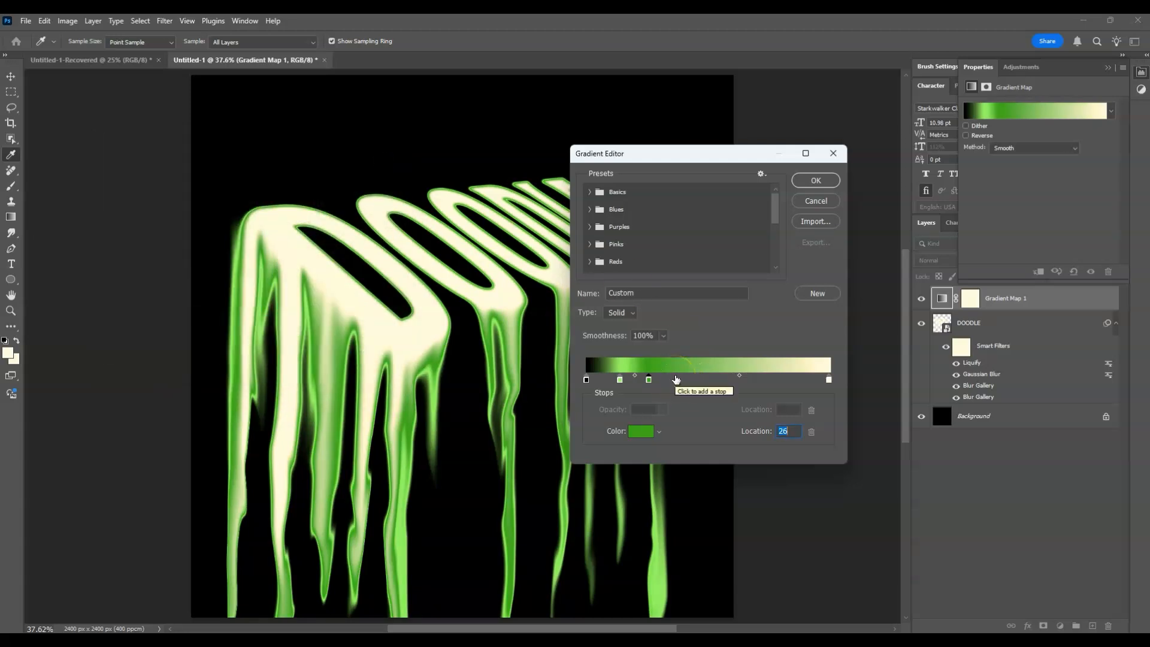
Add a colour stop at location 39 and set it to a deep saturated purple
drag(676, 379, 681, 379)
click(638, 430)
drag(271, 270, 271, 201)
click(238, 164)
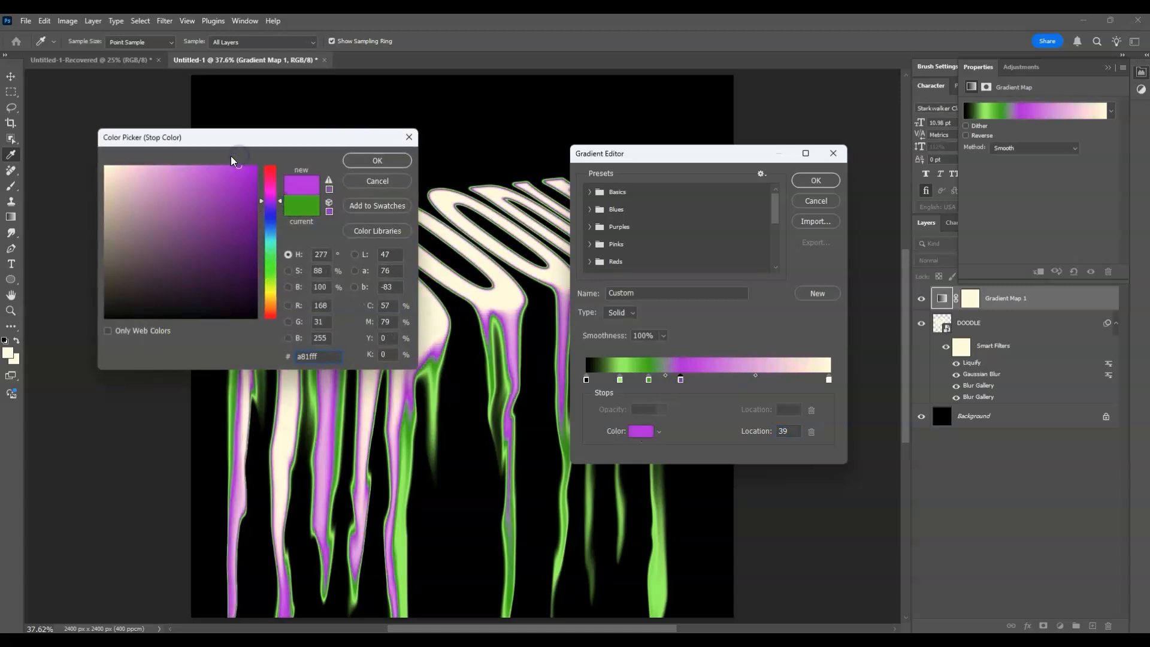
click(241, 203)
click(235, 220)
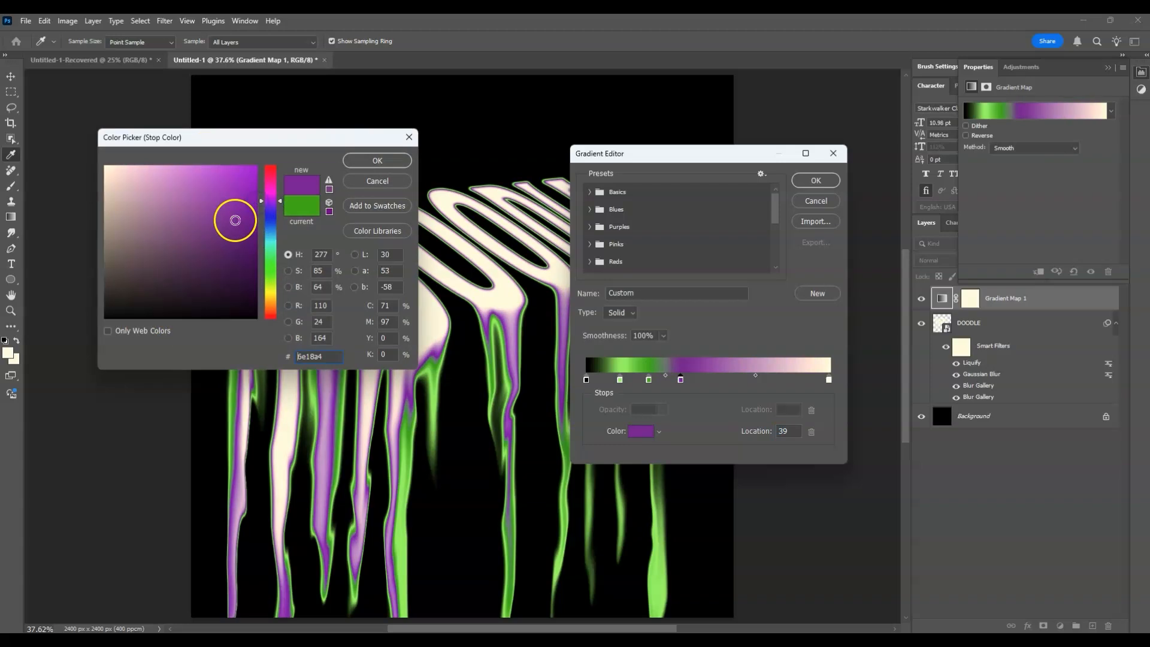
click(376, 161)
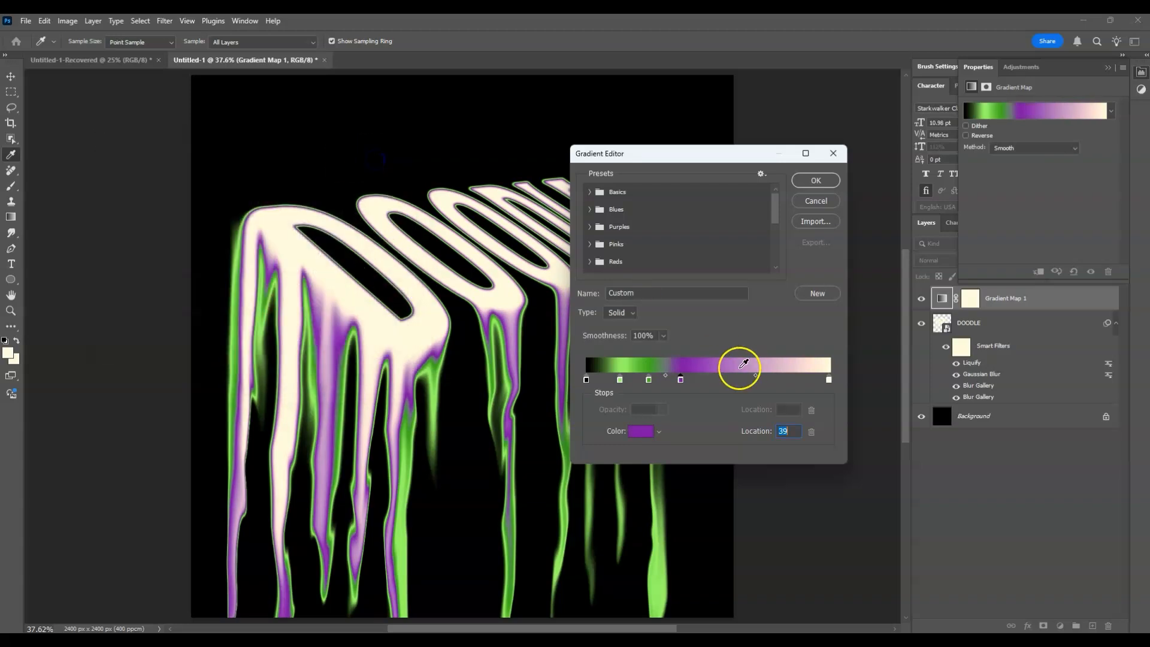
Add a colour stop at location 50 and set it to white (ffffff)
click(707, 378)
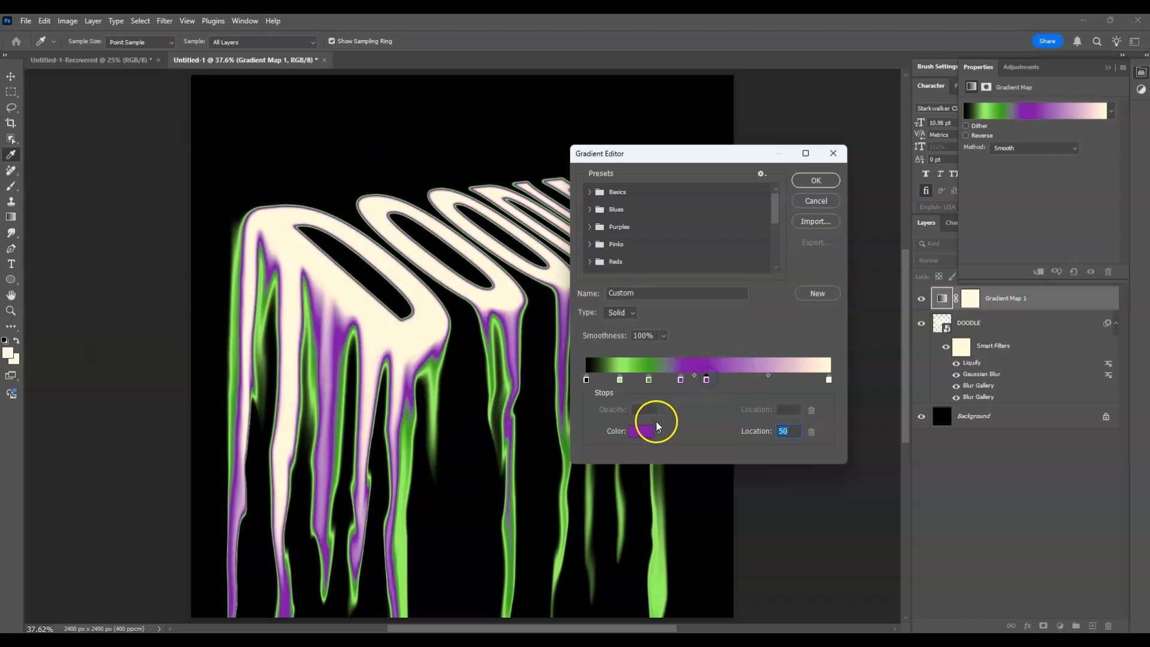
click(657, 426)
drag(157, 213, 106, 166)
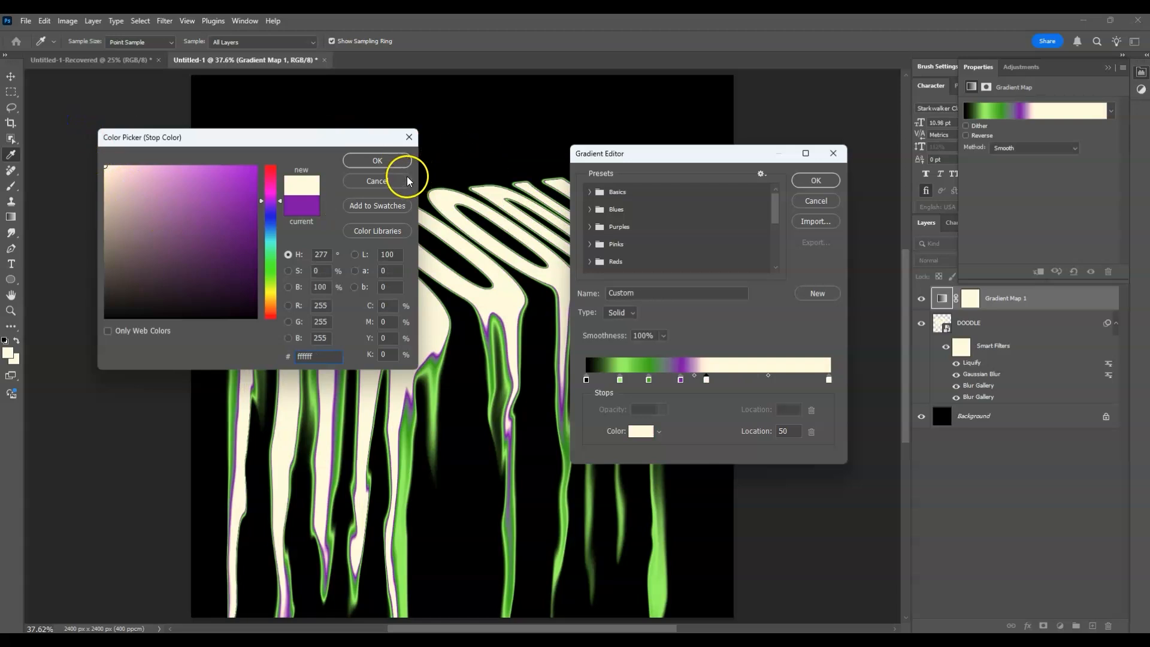
click(377, 161)
Add a colour stop at location 63 and set it to dark purple (3b1554)
click(742, 379)
click(641, 432)
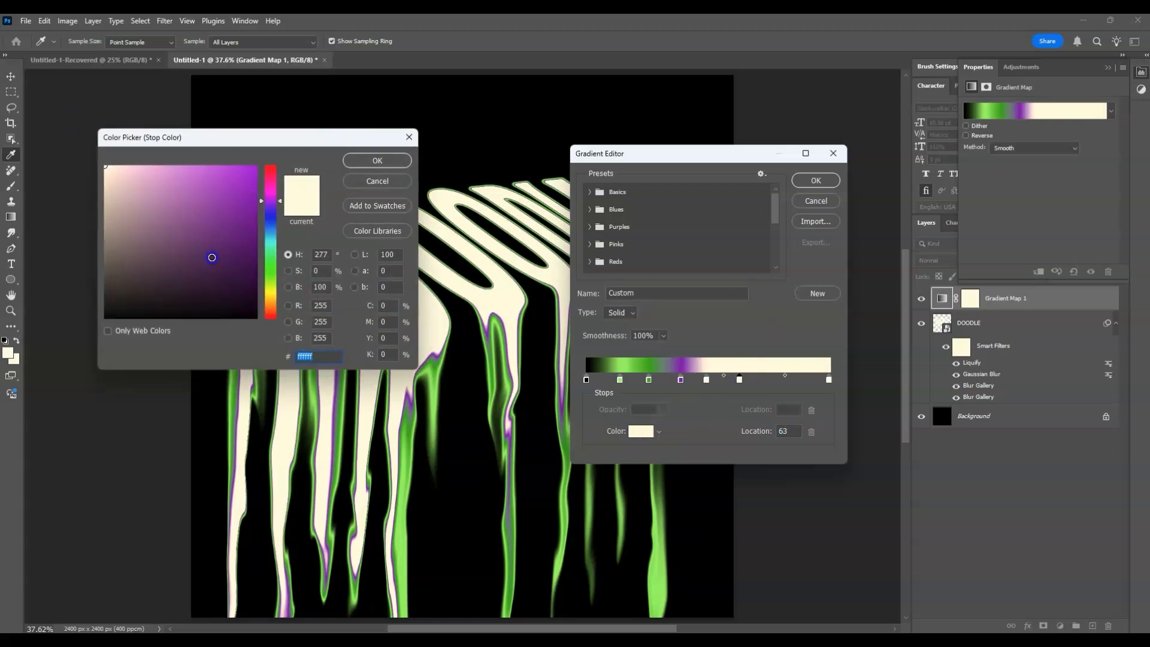
click(216, 169)
click(174, 176)
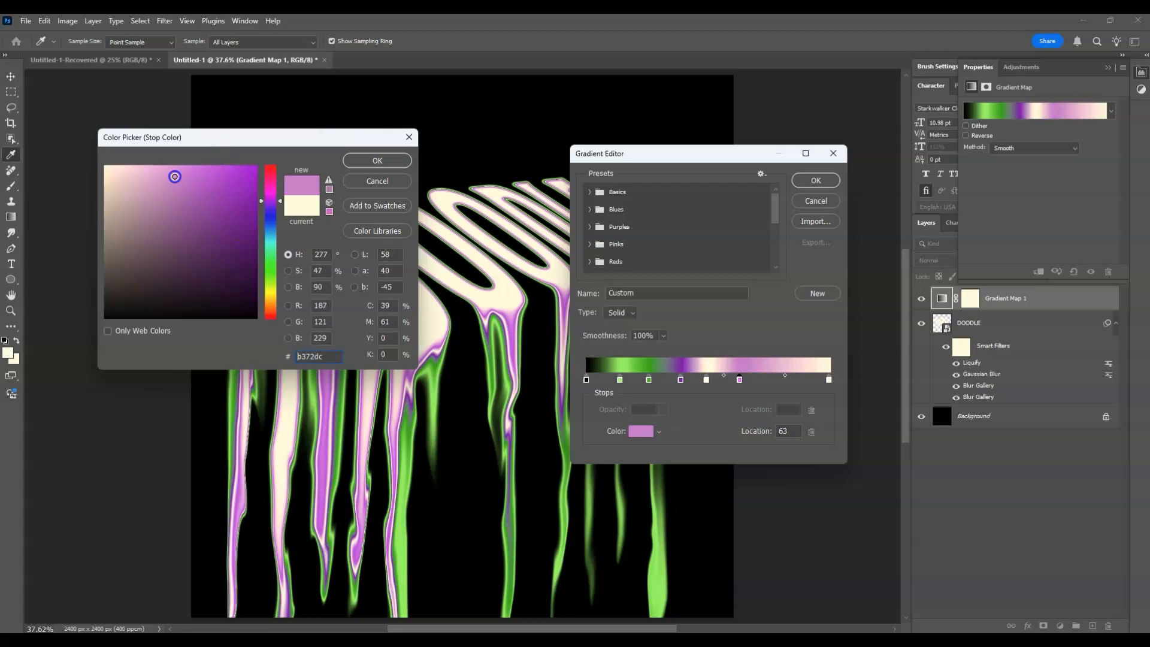
click(213, 259)
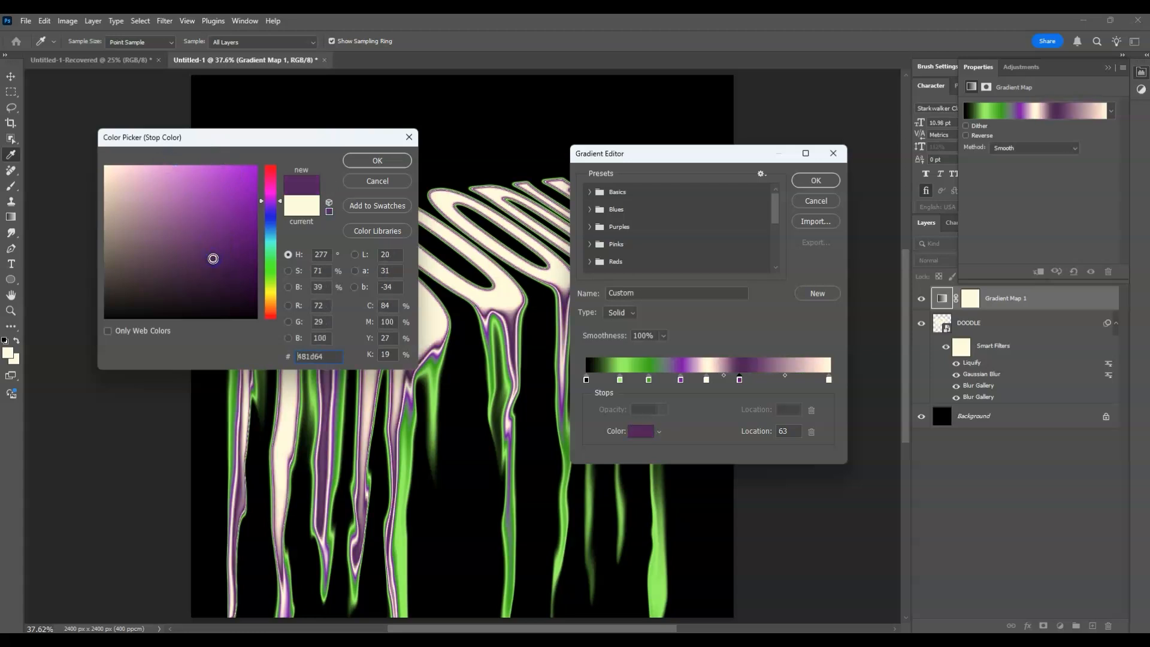
click(377, 160)
Add a colour stop at location 77 and set it to dark green (006919)
drag(739, 380, 773, 379)
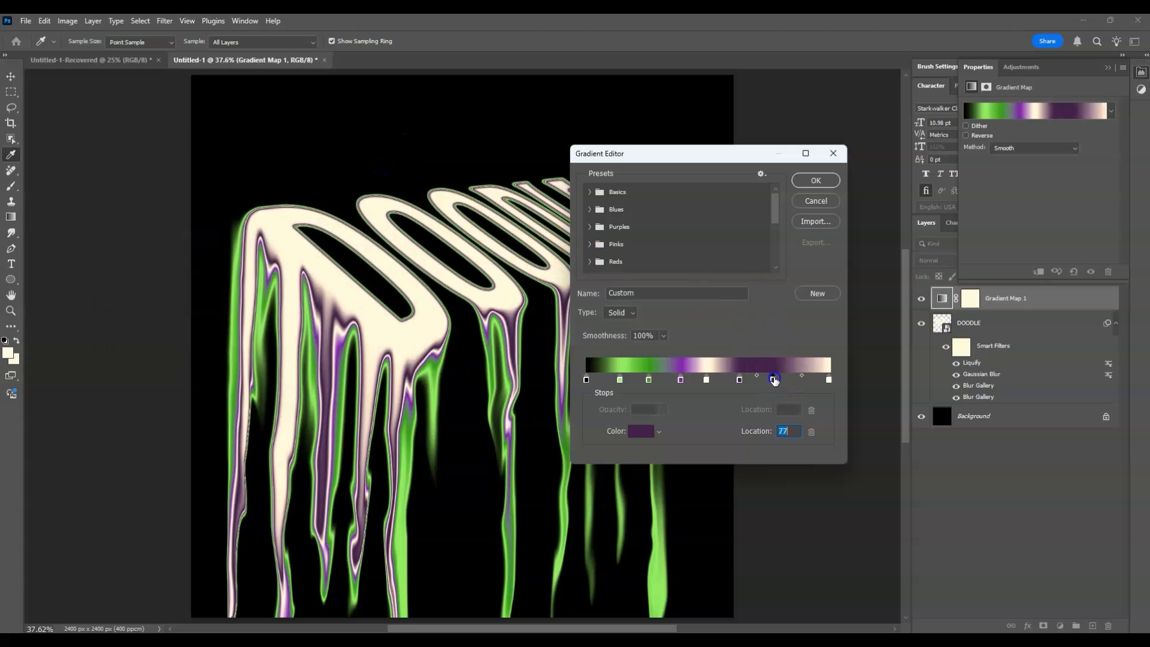
click(641, 430)
click(219, 268)
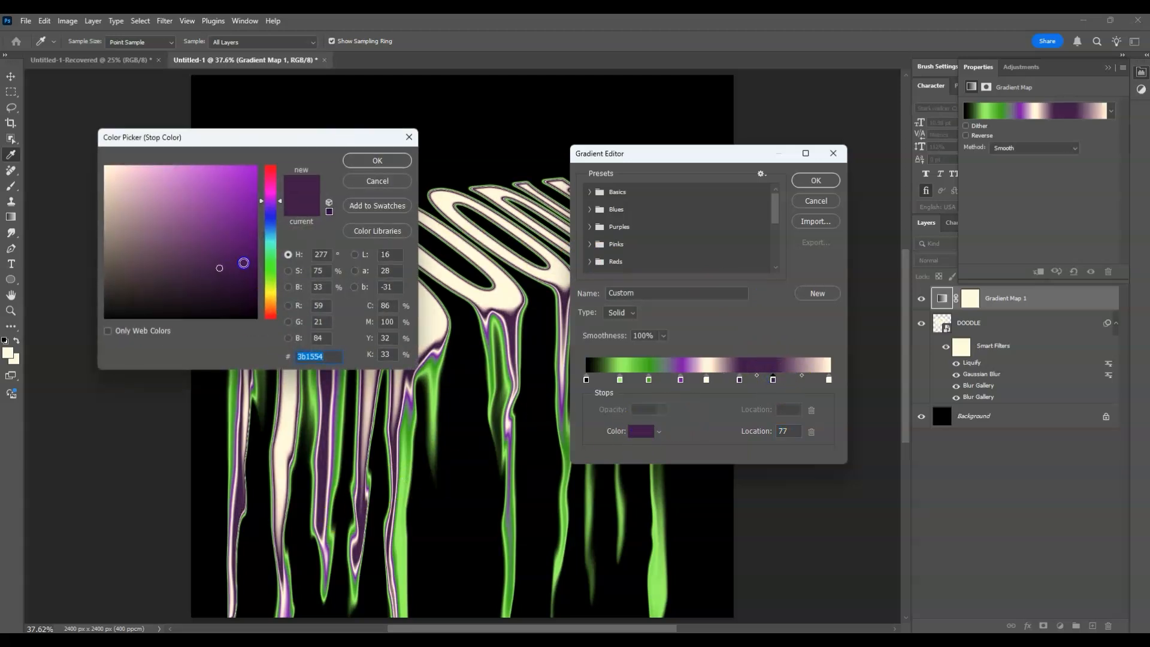
click(268, 277)
click(218, 175)
click(258, 256)
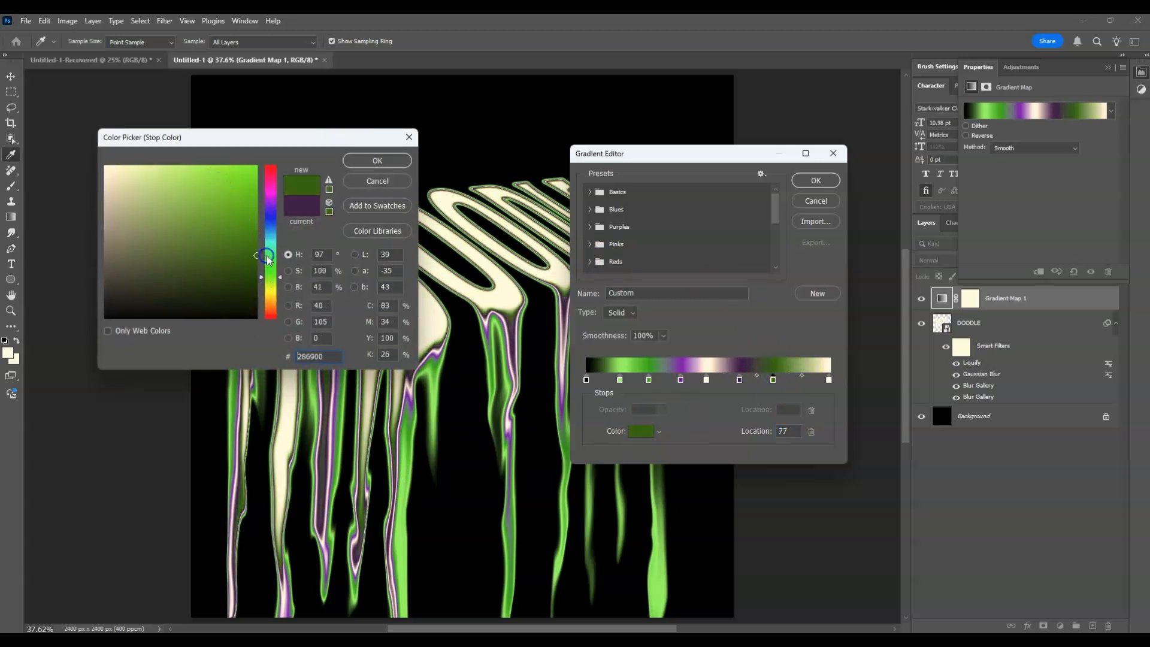
click(261, 261)
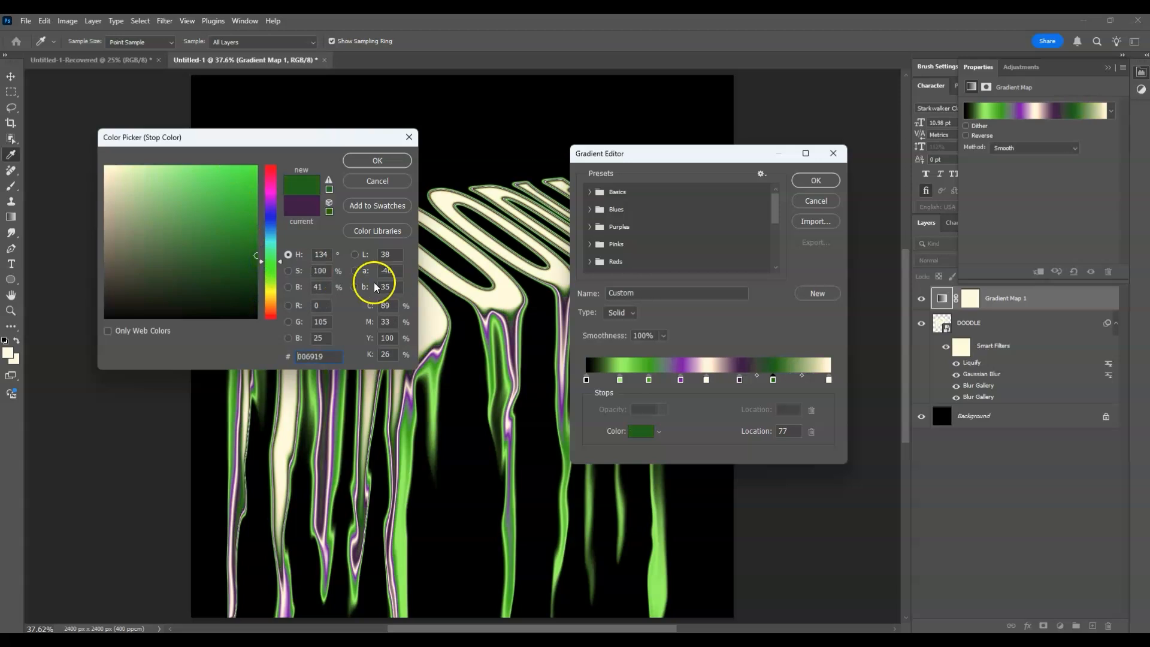
click(386, 163)
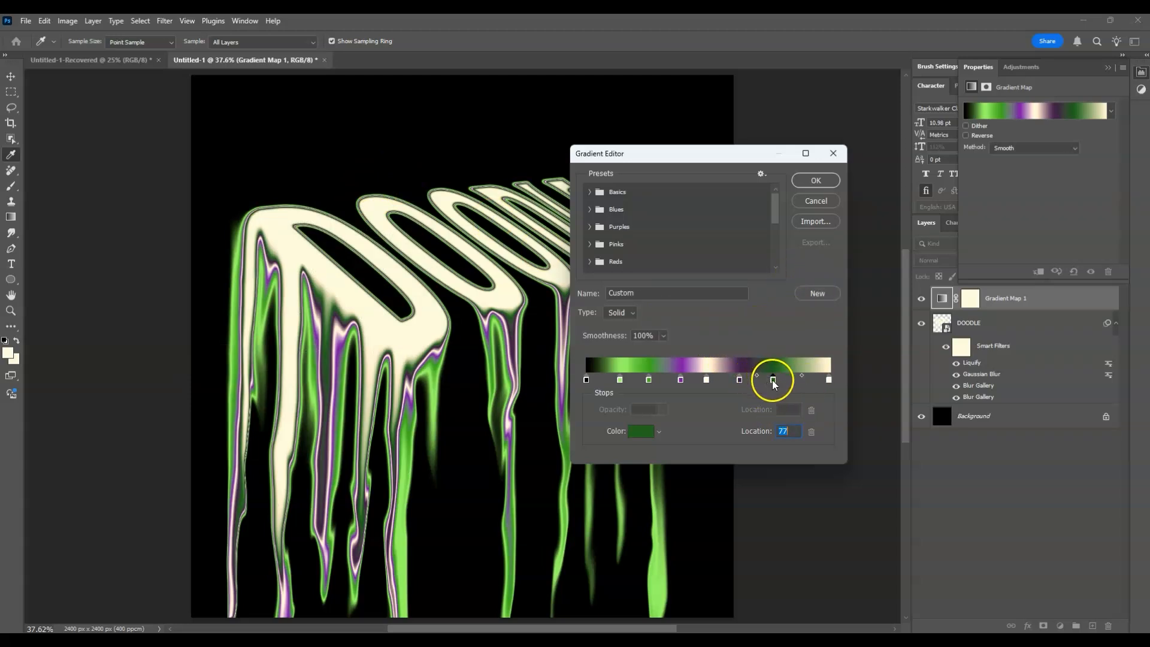
Move the dark green stop to location 79 and shift the midpoint between the bright and deeper green stops to 17
drag(773, 384, 778, 383)
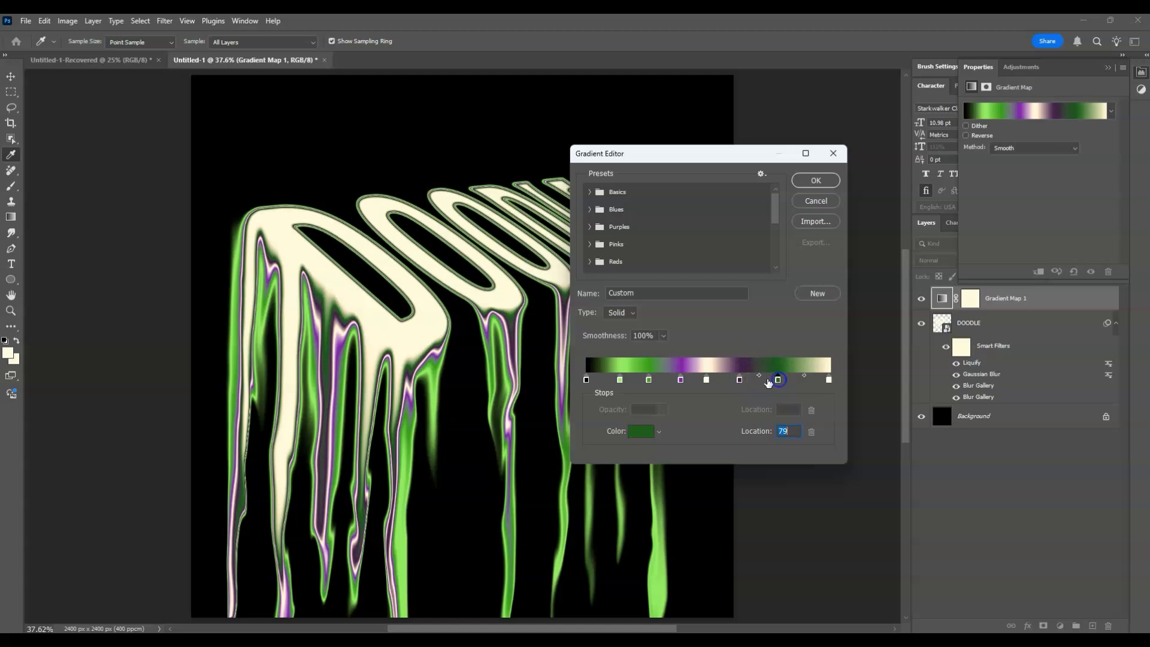
mouse_move(761, 381)
mouse_down()
mouse_move(742, 378)
mouse_move(757, 376)
mouse_up()
click(682, 380)
click(661, 377)
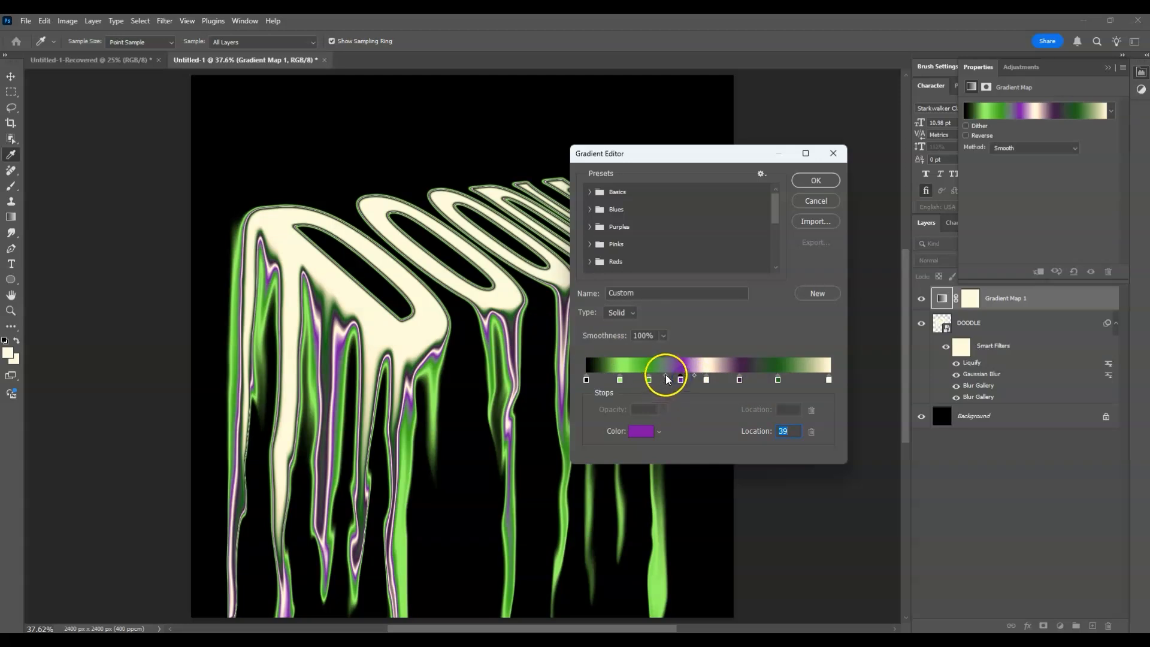
click(620, 379)
click(633, 377)
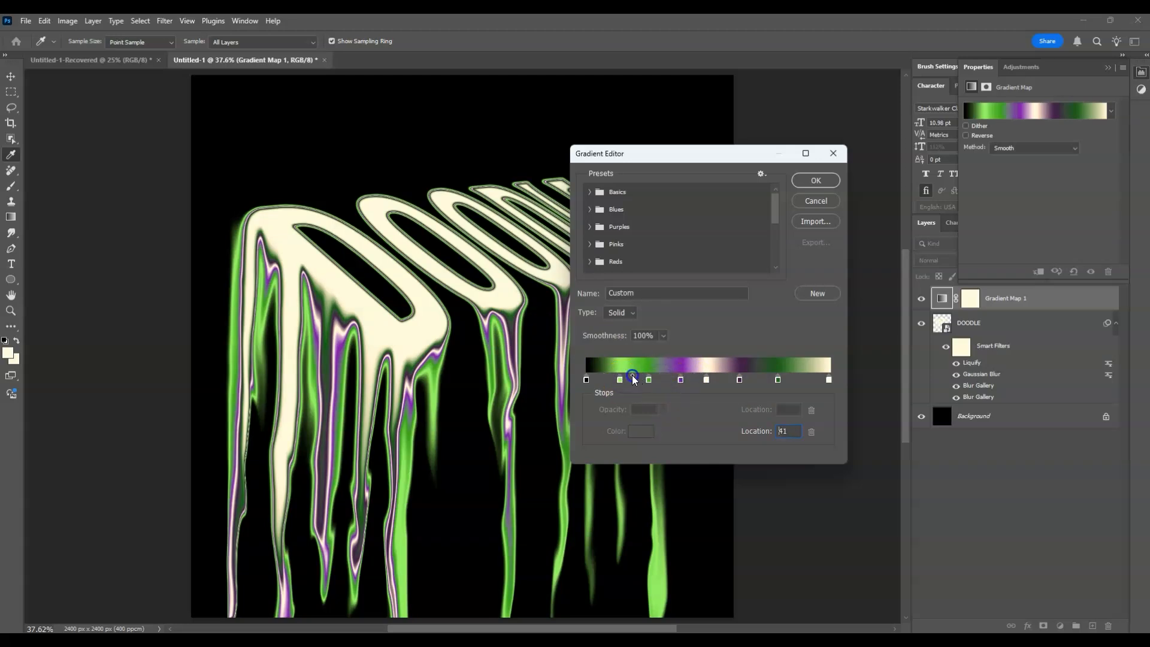
drag(632, 377, 625, 377)
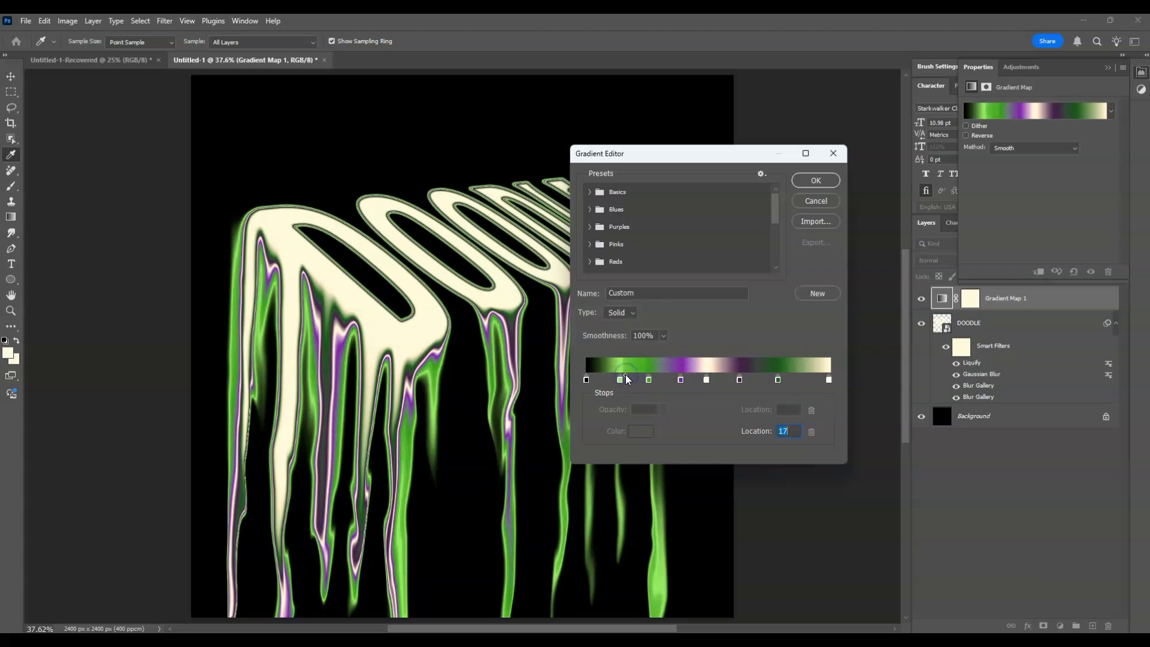
Set the gradient's end colour stop at location 100 to pale green (deffd9)
click(829, 380)
click(640, 432)
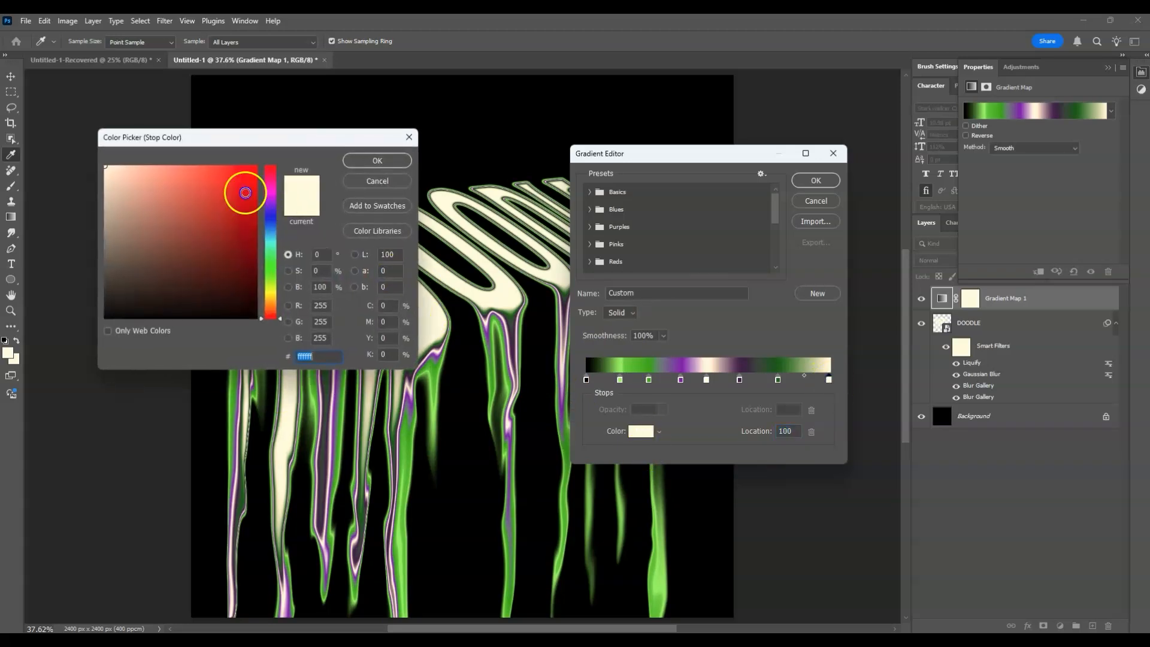
click(252, 245)
drag(251, 246, 153, 101)
drag(180, 193, 127, 141)
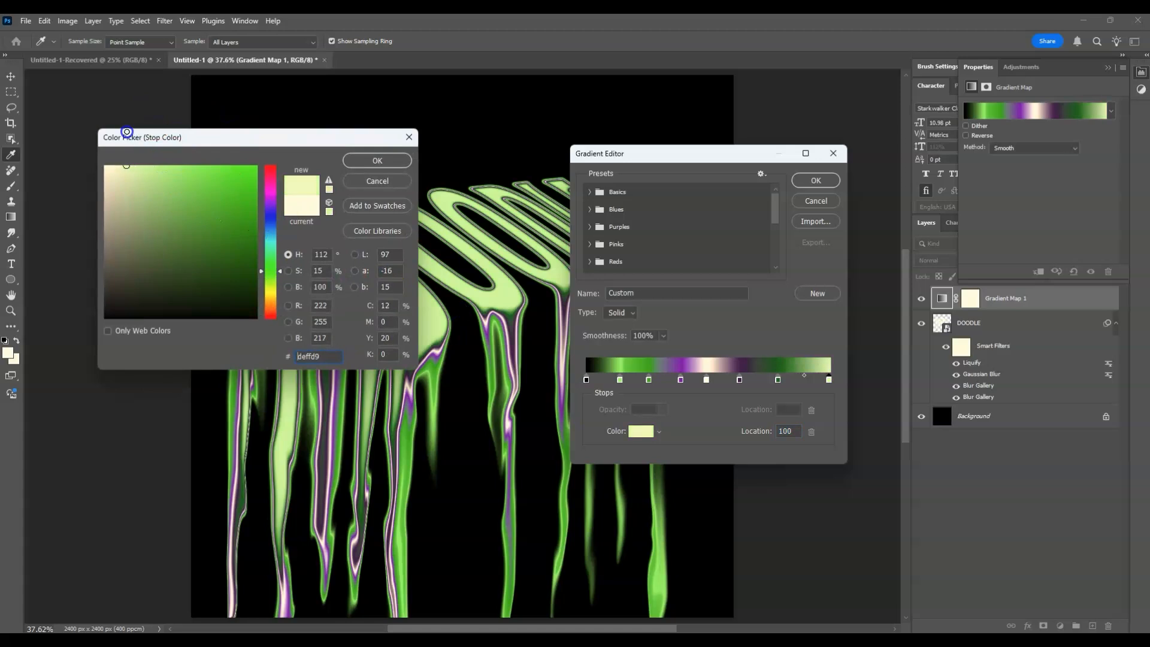
click(376, 161)
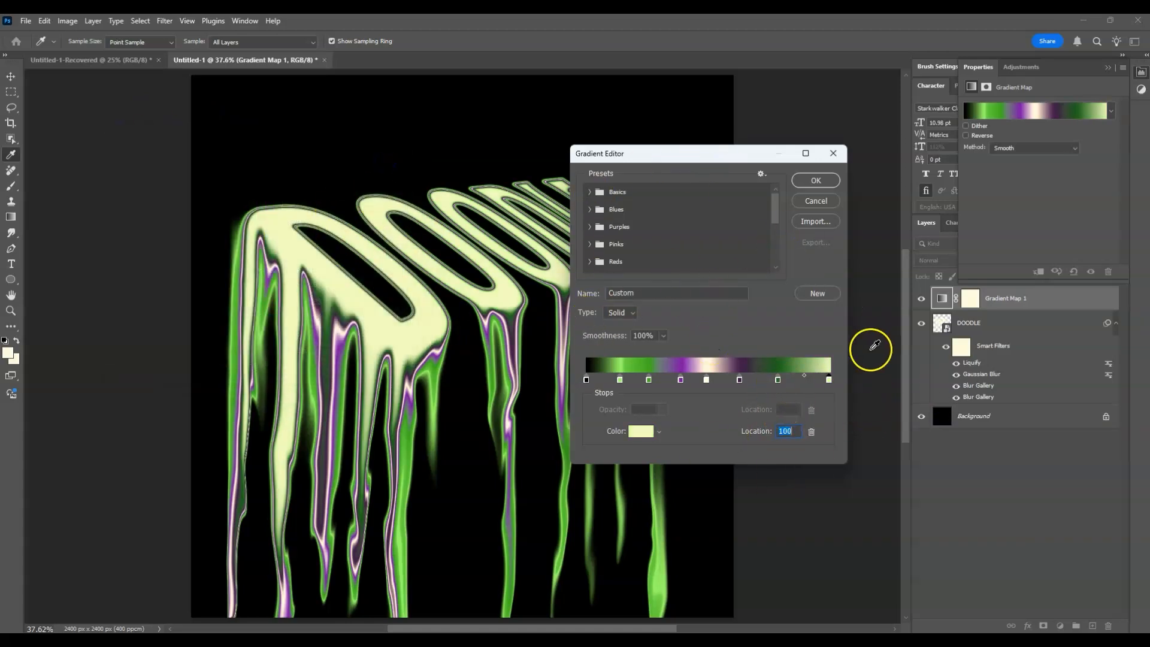
Apply the edited gradient to the Gradient Map and put its properties away, leaving no layer selected
click(820, 182)
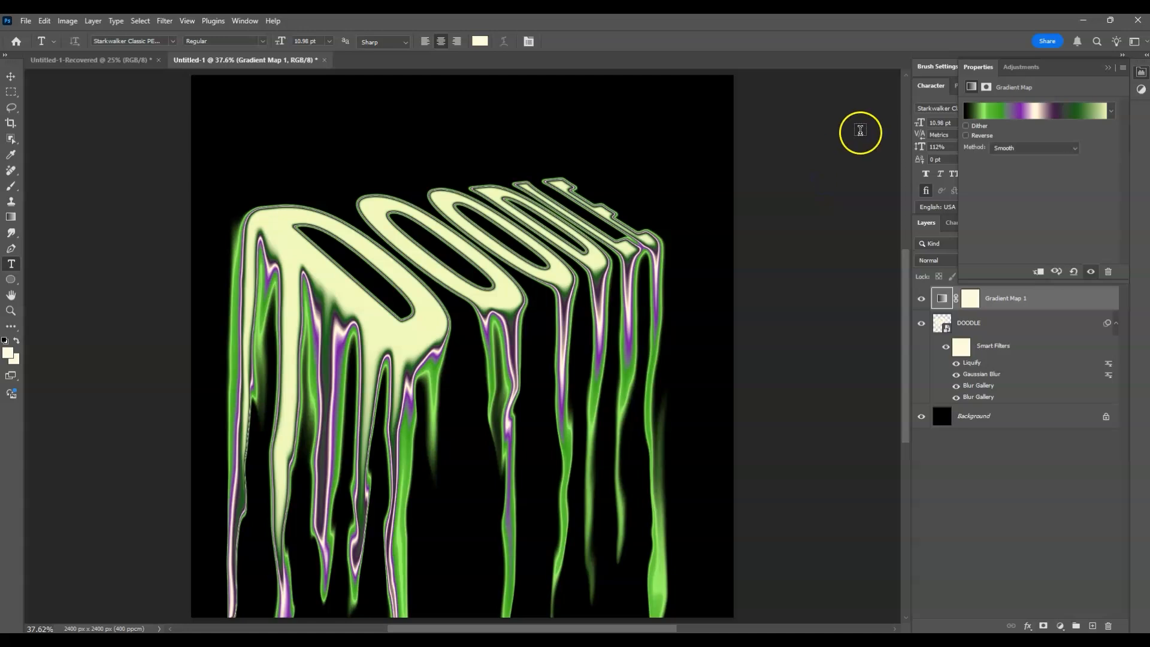
click(1029, 446)
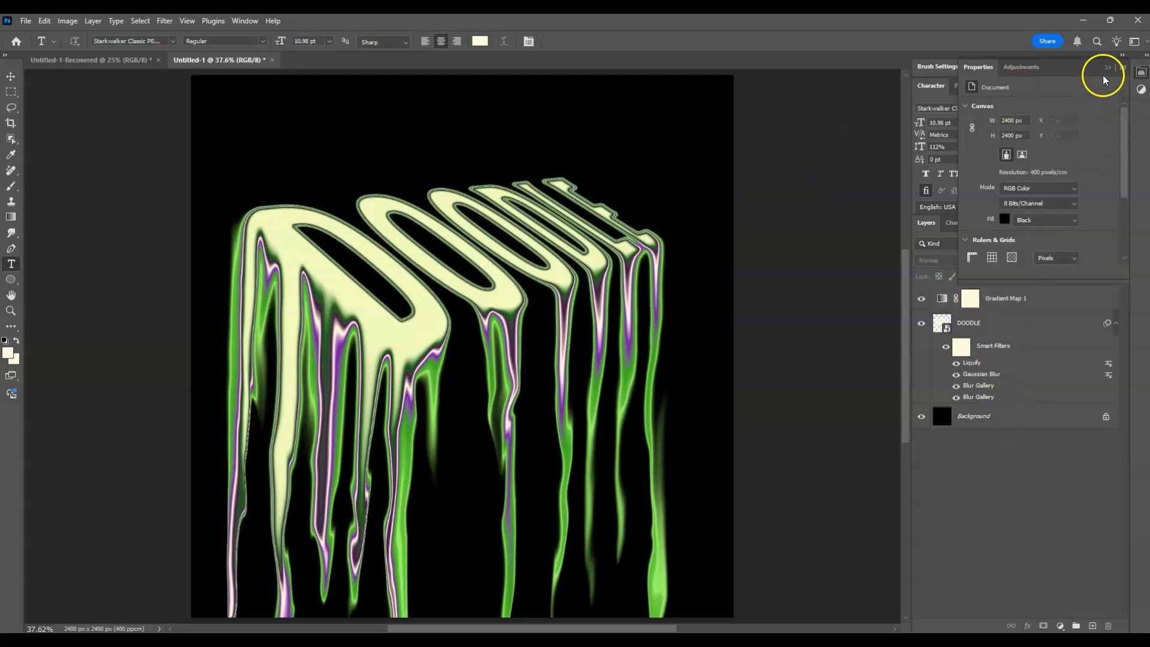
click(982, 68)
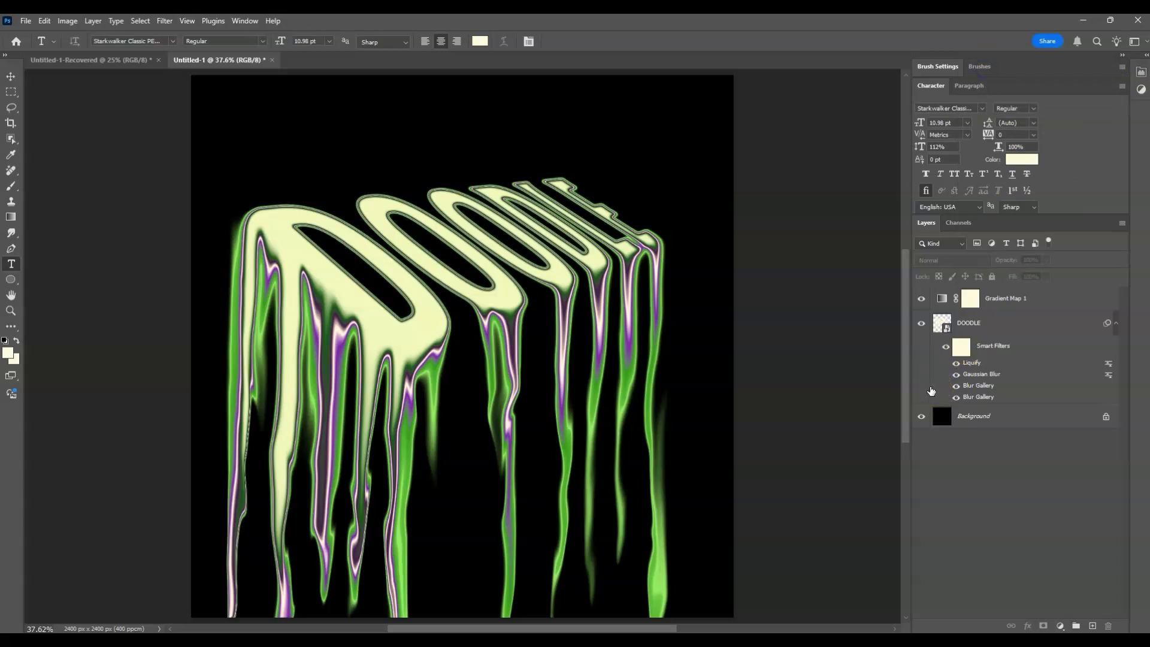
Stamp all visible layers into a new top layer and add 15% uniform noise to it
key(ctrl+shift+alt+e)
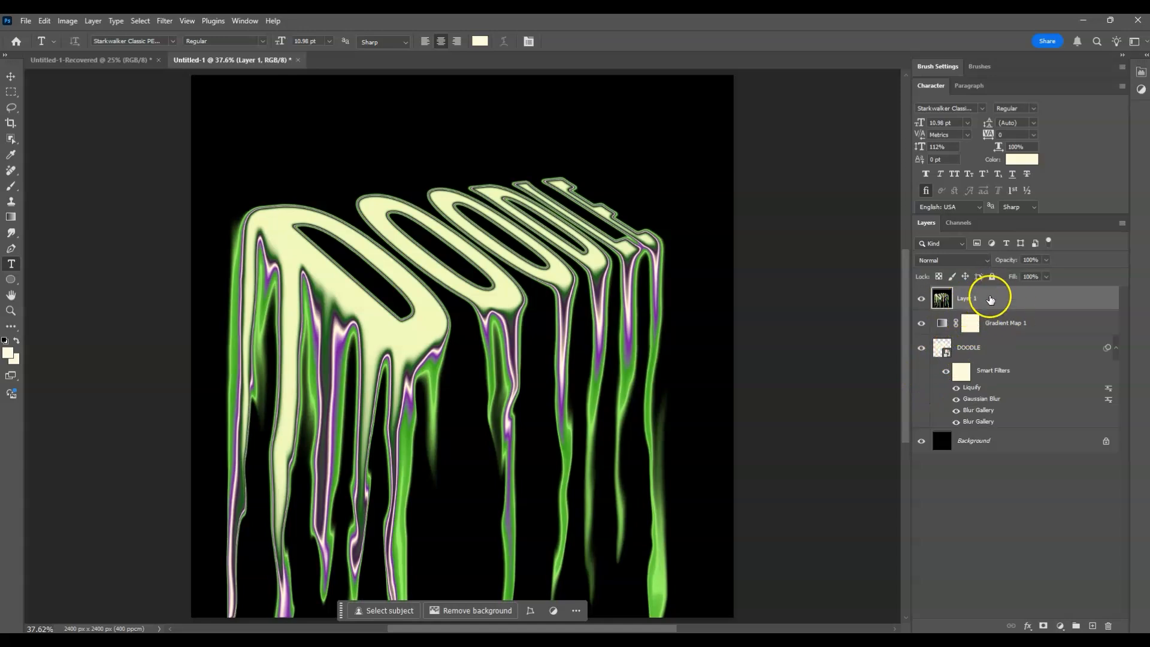
click(164, 21)
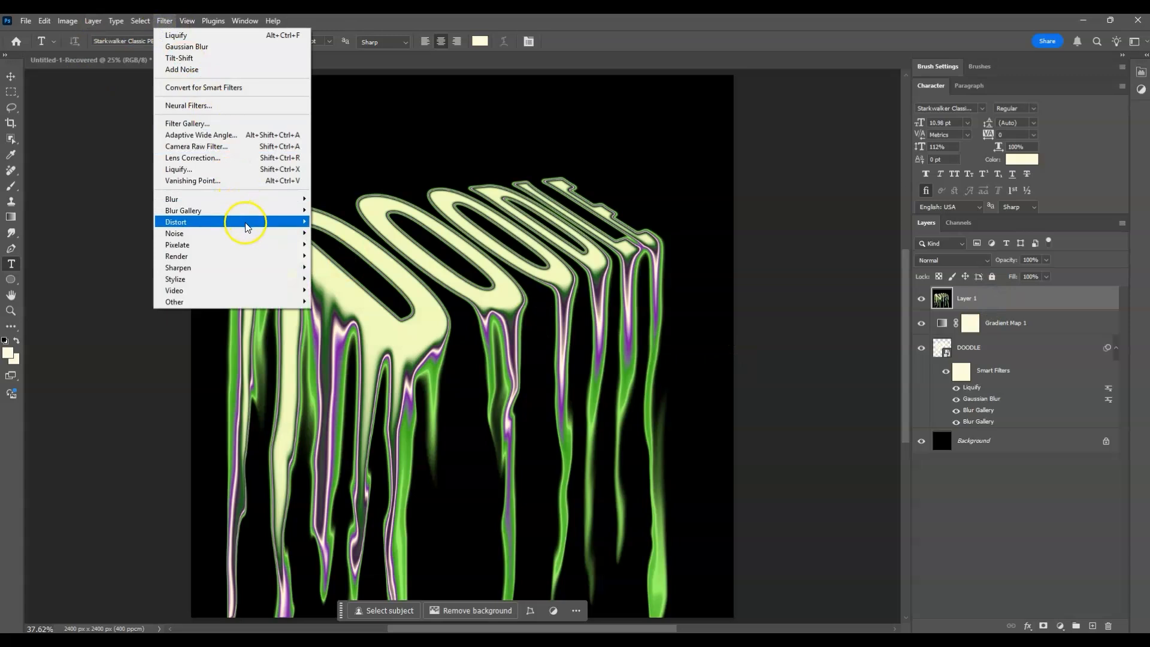
mouse_move(251, 233)
click(322, 234)
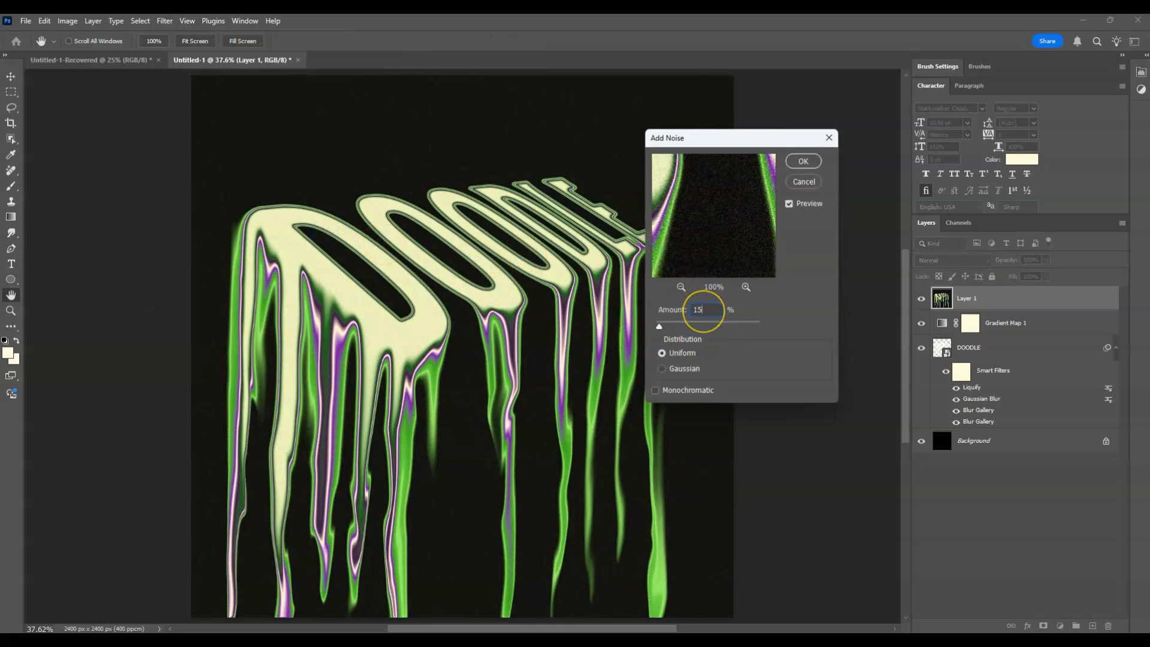
click(804, 162)
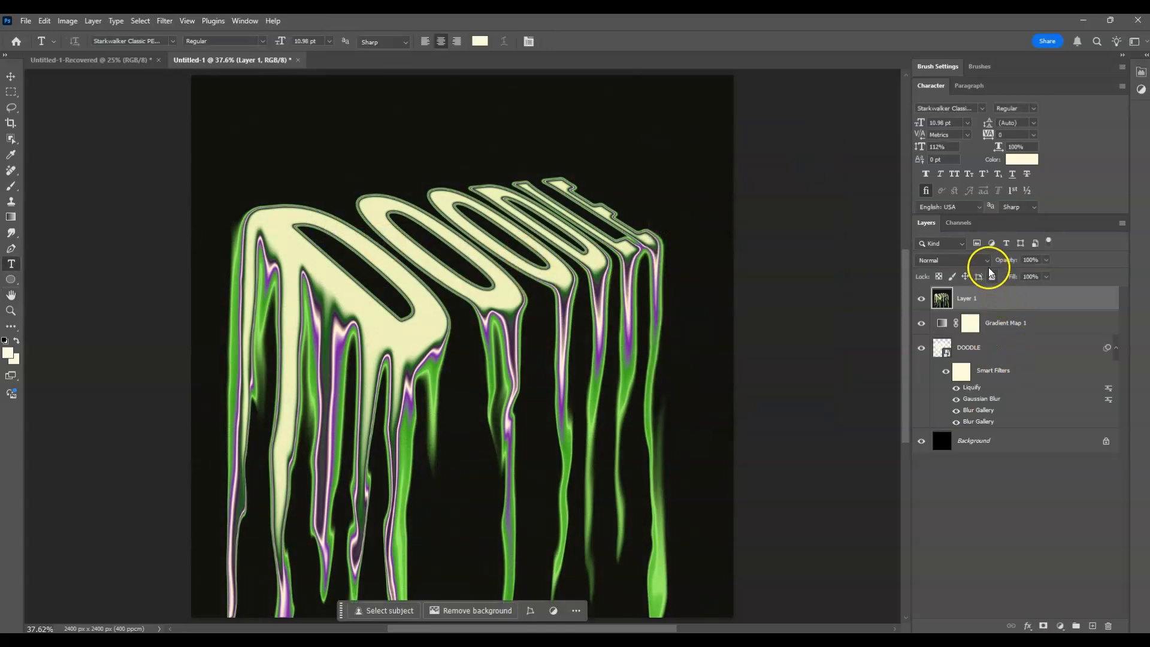
Set the noisy stamped layer's blend mode to Multiply and deselect the layer
click(985, 261)
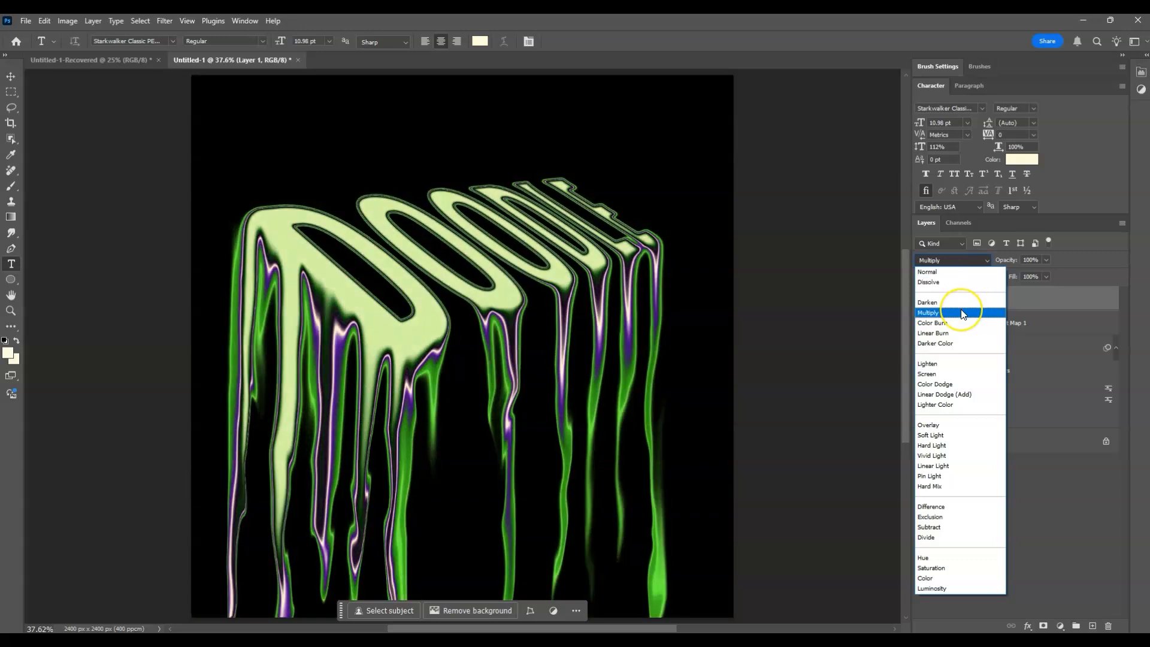
click(962, 314)
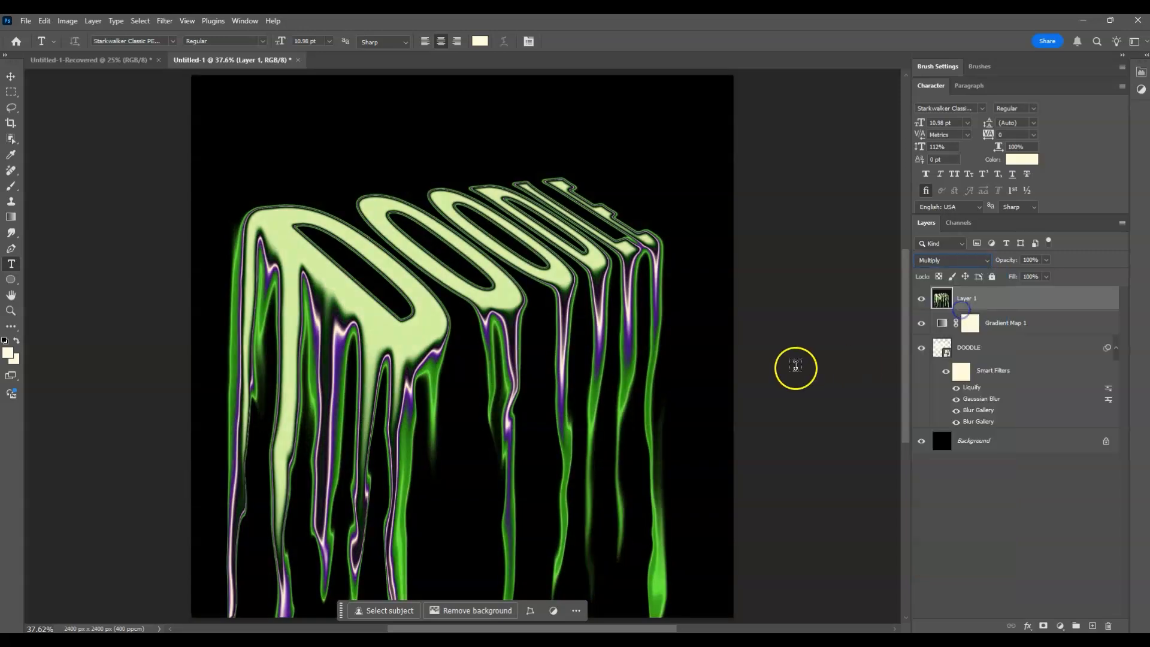
click(970, 501)
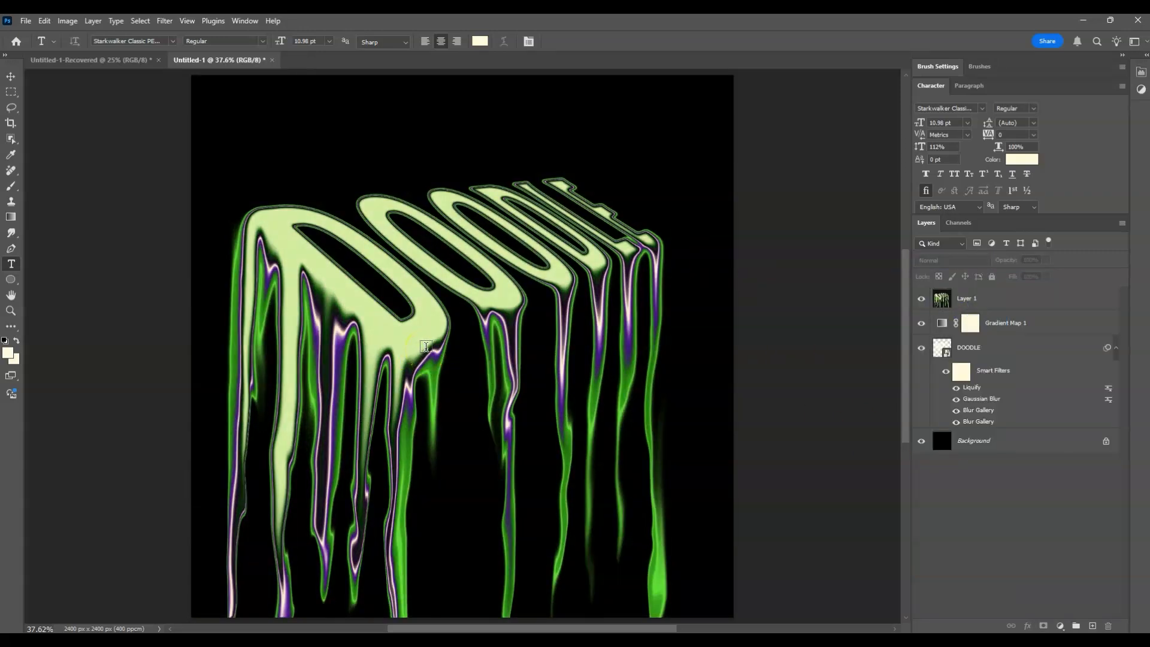